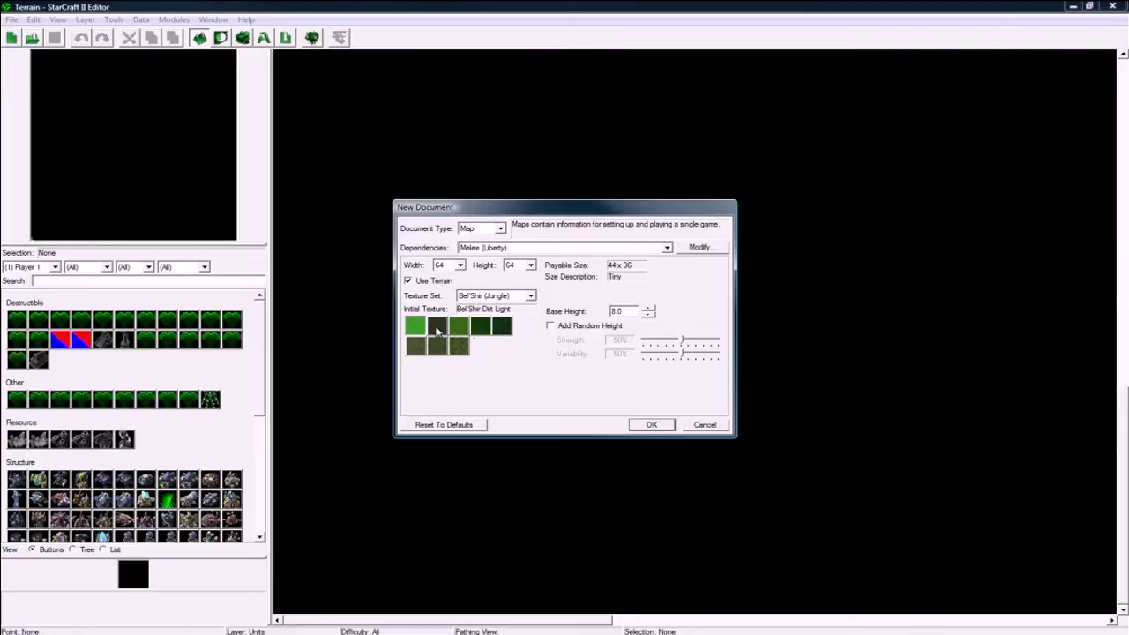
Create the 64 by 64 Bel'Shir (Jungle) map with Bel'Shir Brush as its initial texture.
{"action": "left_click", "coordinate": [459, 327]}
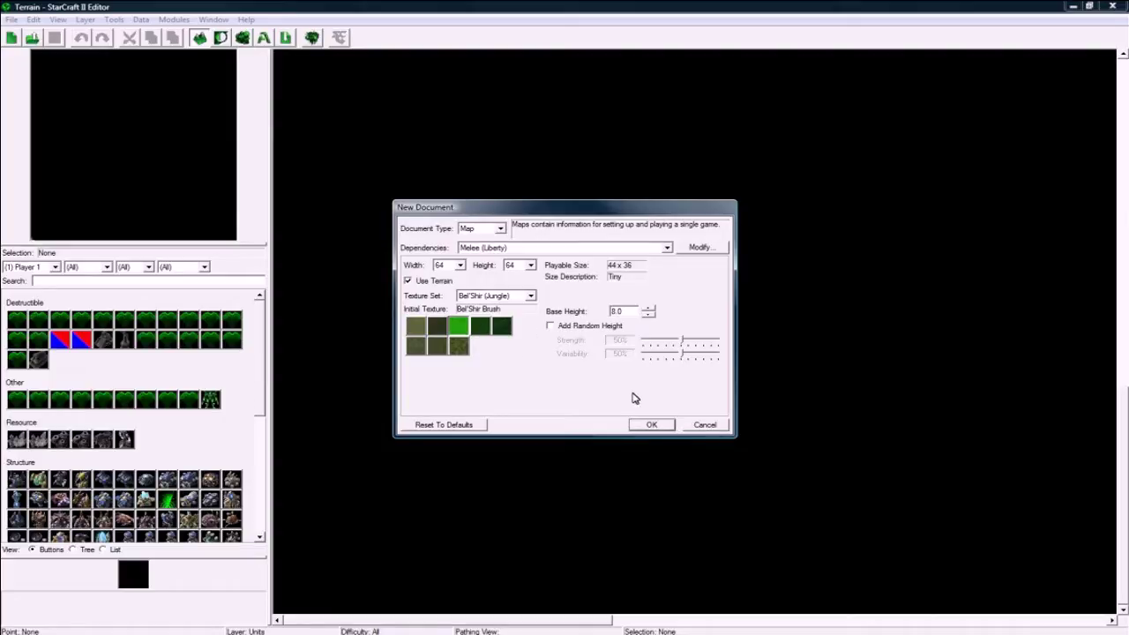
{"action": "left_click", "coordinate": [651, 425]}
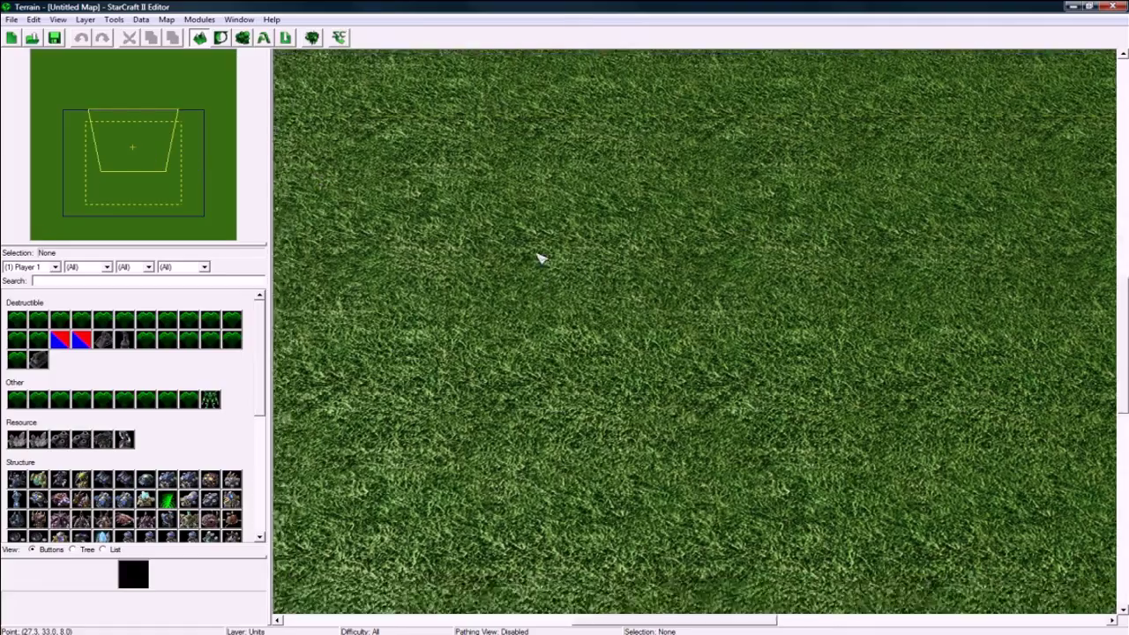
Switch the map editing layer from Units to Terrain.
{"action": "right_click_drag", "start_coordinate": [537, 255], "coordinate": [532, 215]}
{"action": "right_click_drag", "start_coordinate": [625, 301], "coordinate": [627, 249]}
{"action": "scroll", "coordinate": [642, 263], "scroll_direction": "down", "scroll_amount": 2}
{"action": "scroll", "coordinate": [644, 266], "scroll_direction": "up", "scroll_amount": 2}
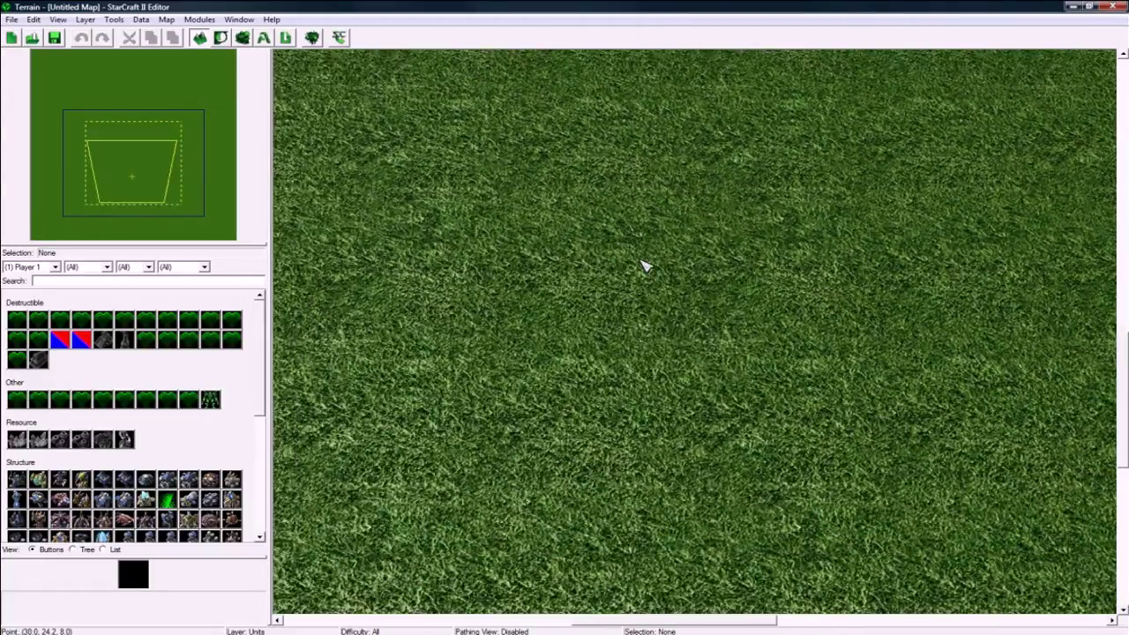
{"action": "right_click_drag", "start_coordinate": [330, 119], "coordinate": [350, 118]}
{"action": "left_click", "coordinate": [85, 19]}
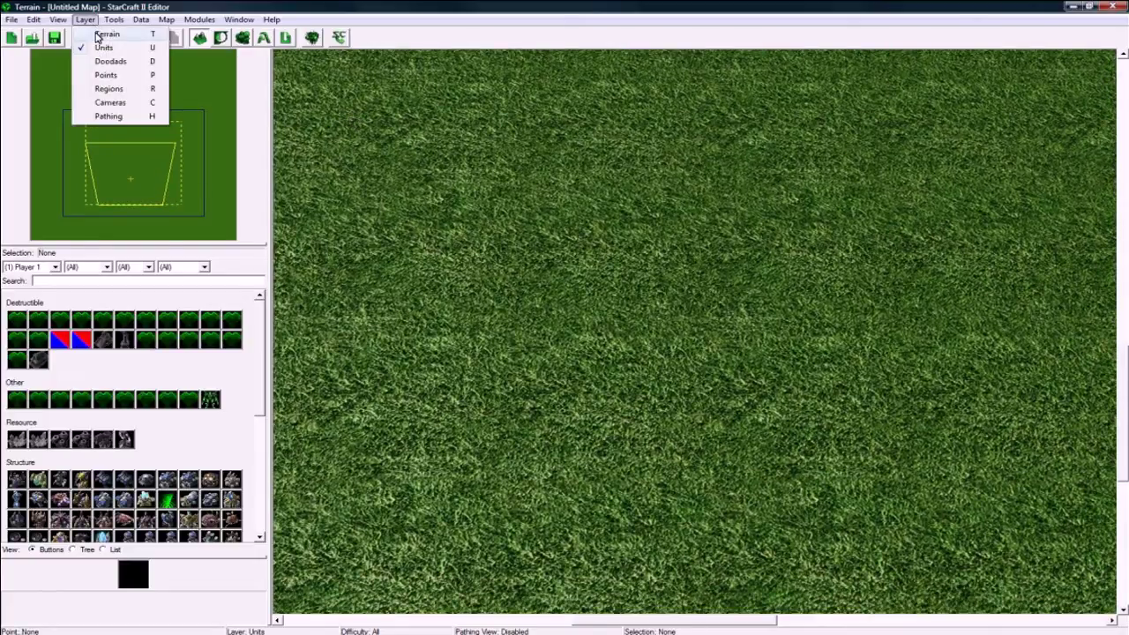
{"action": "left_click", "coordinate": [104, 34]}
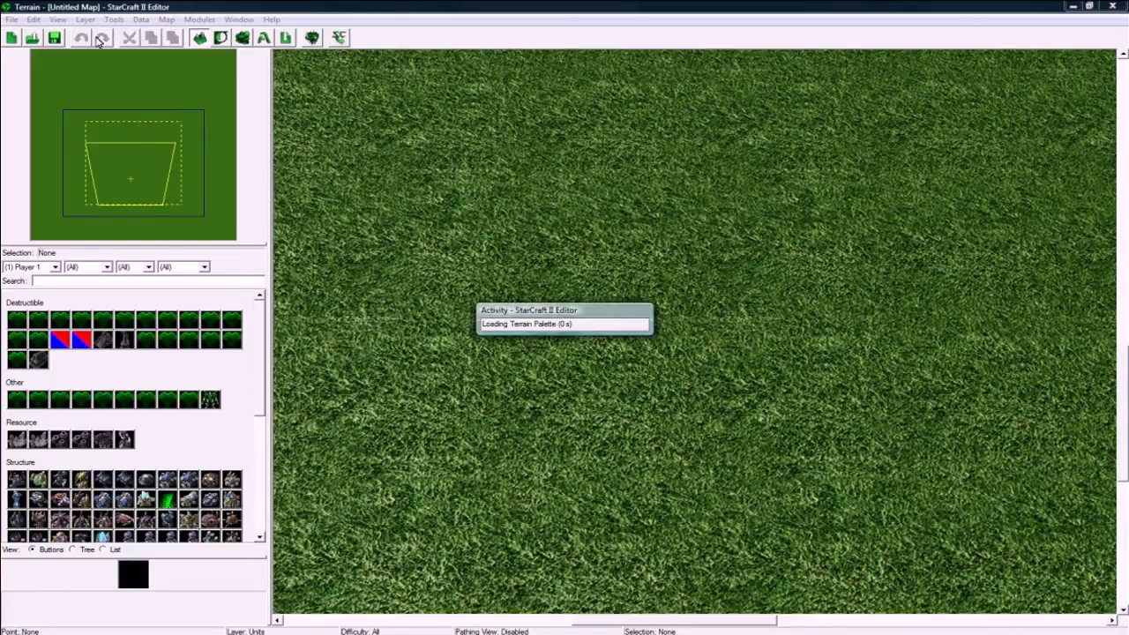
Set up a Raise Cliff brush with a circular shape and a size of 3.00.
{"action": "right_click_drag", "start_coordinate": [517, 341], "coordinate": [650, 386]}
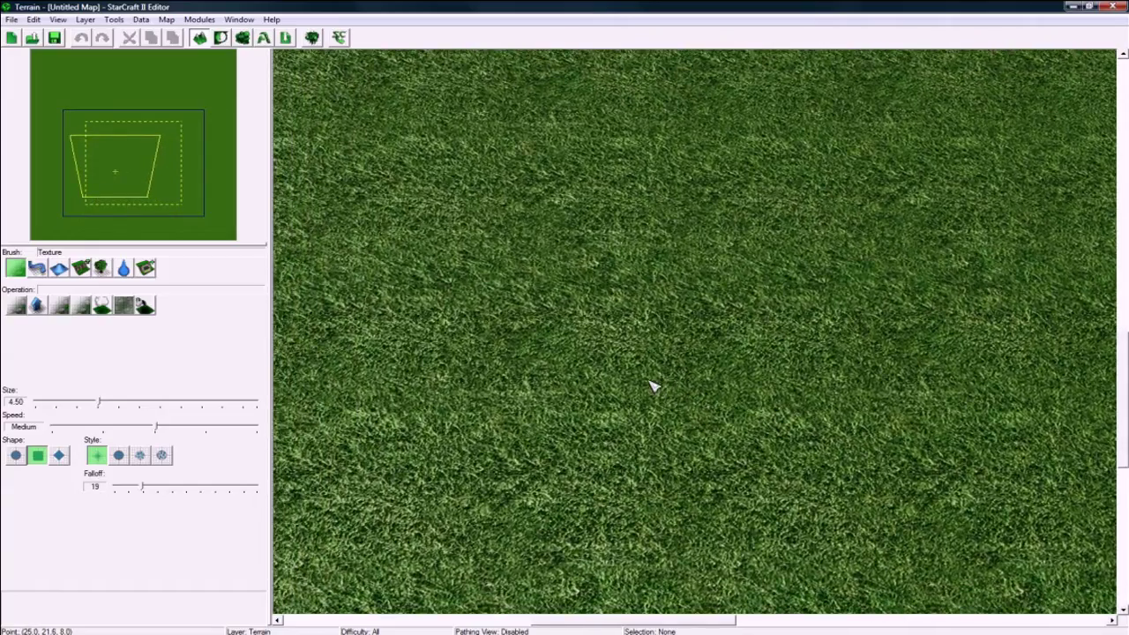
{"action": "scroll", "coordinate": [593, 398], "scroll_direction": "down", "scroll_amount": 4}
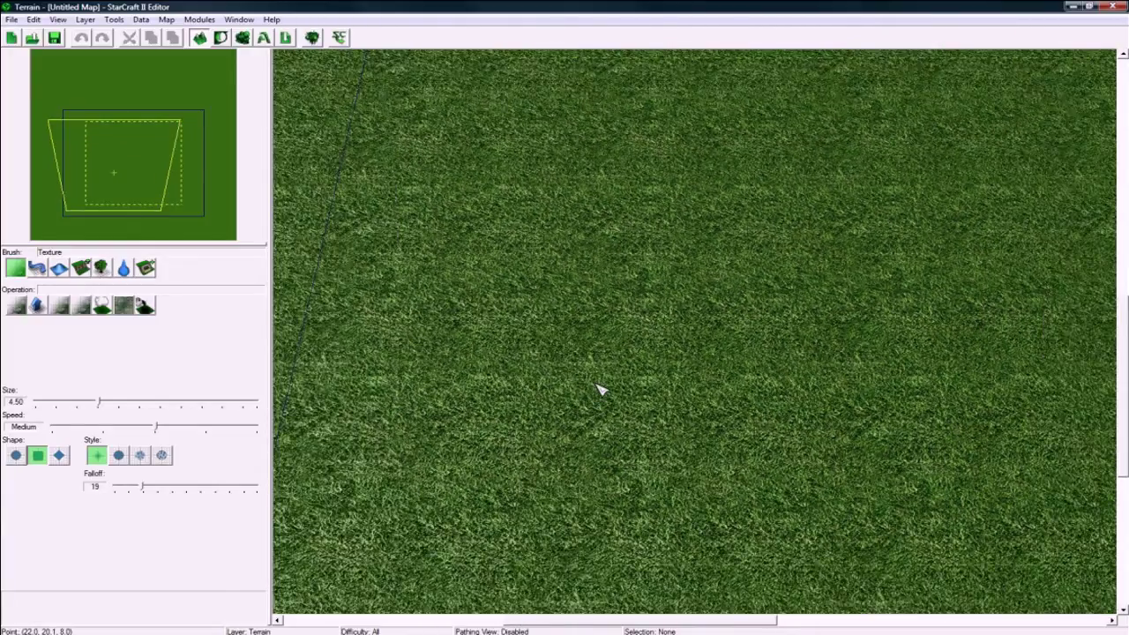
{"action": "right_click_drag", "start_coordinate": [582, 374], "coordinate": [534, 413]}
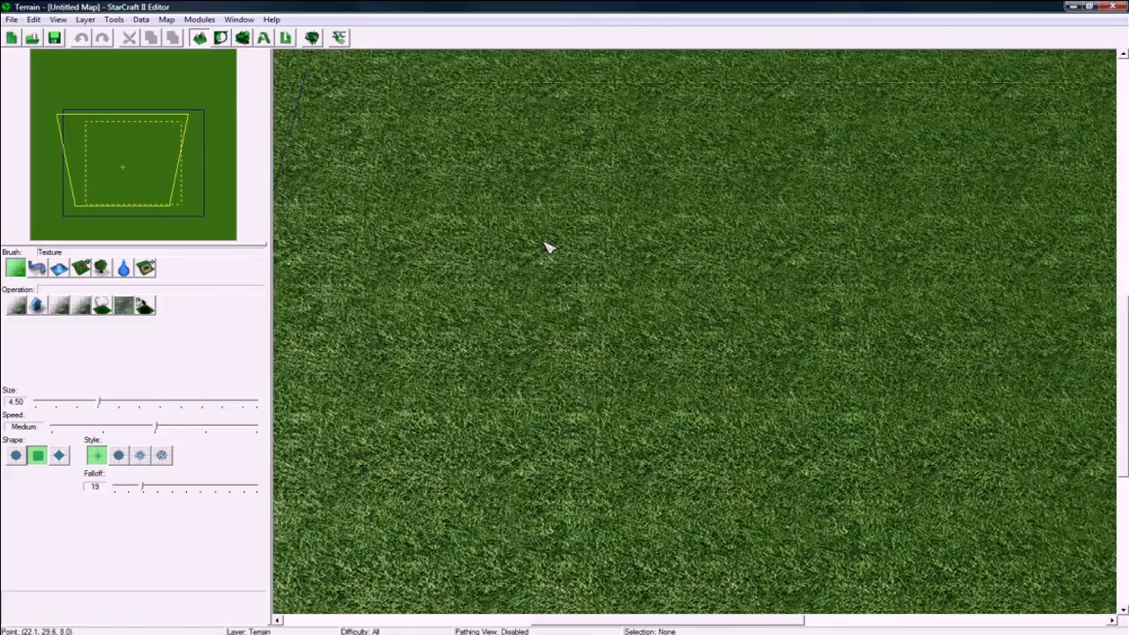
{"action": "left_click", "coordinate": [81, 268]}
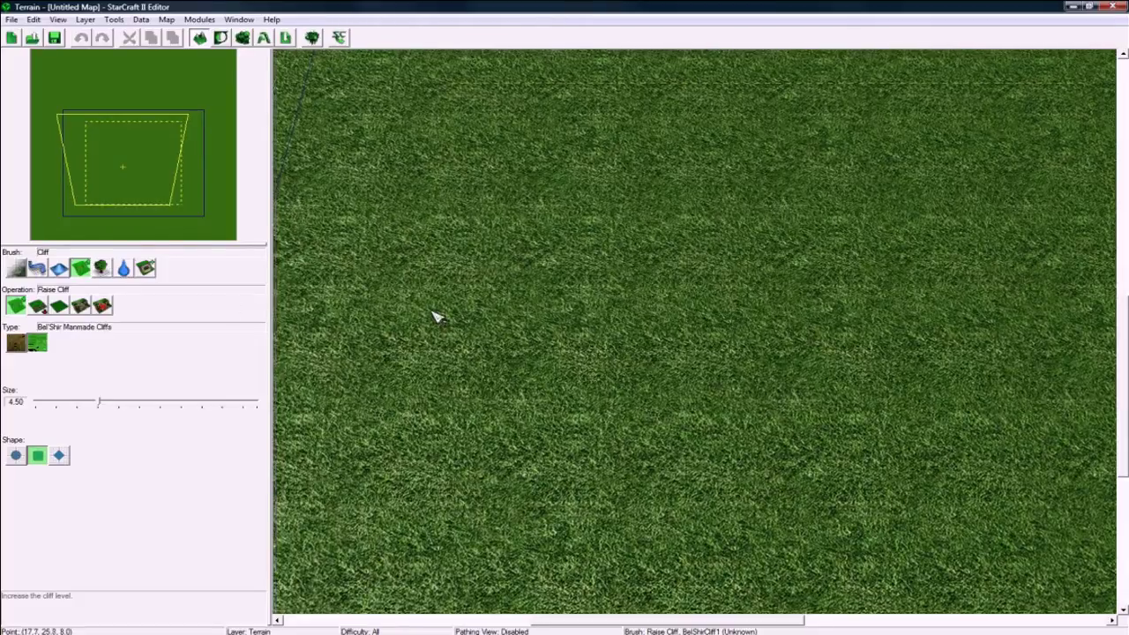
{"action": "right_click_drag", "start_coordinate": [432, 313], "coordinate": [457, 313]}
{"action": "left_click", "coordinate": [16, 455]}
{"action": "right_click_drag", "start_coordinate": [651, 250], "coordinate": [621, 284]}
{"action": "scroll", "coordinate": [597, 294], "scroll_direction": "down", "scroll_amount": 1}
{"action": "scroll", "coordinate": [620, 284], "scroll_direction": "up", "scroll_amount": 1}
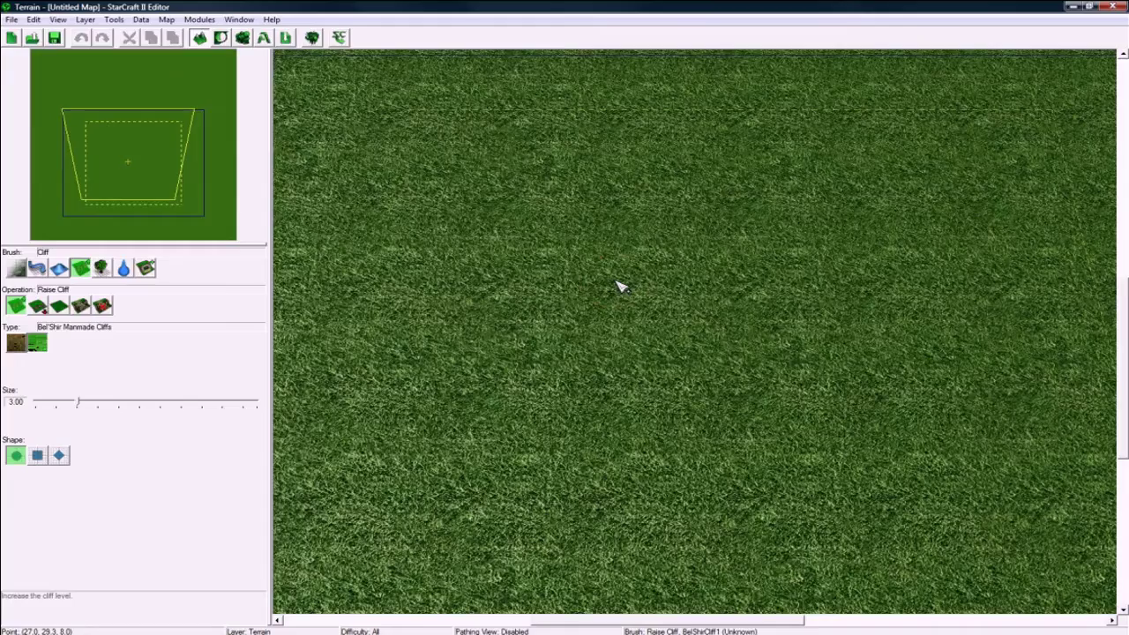
Try raising a short stroke of Bel'Shir Manmade Cliffs in the northeast of the map and undo it.
{"action": "right_click_drag", "start_coordinate": [695, 269], "coordinate": [653, 249]}
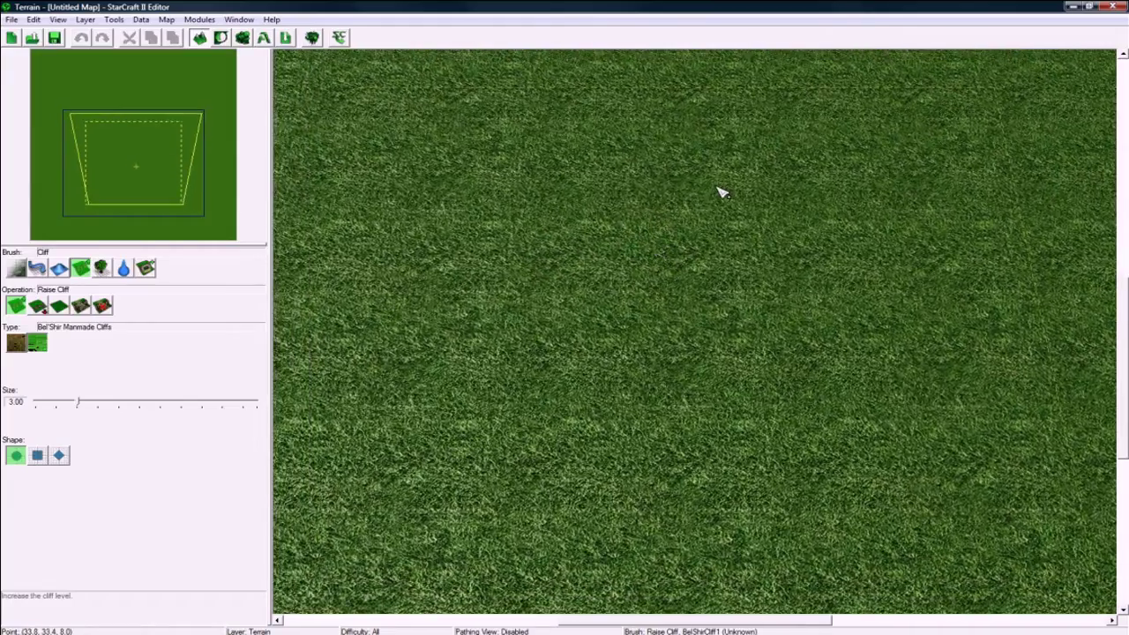
{"action": "left_click_drag", "start_coordinate": [733, 163], "coordinate": [685, 181]}
{"action": "key", "text": "ctrl+z"}
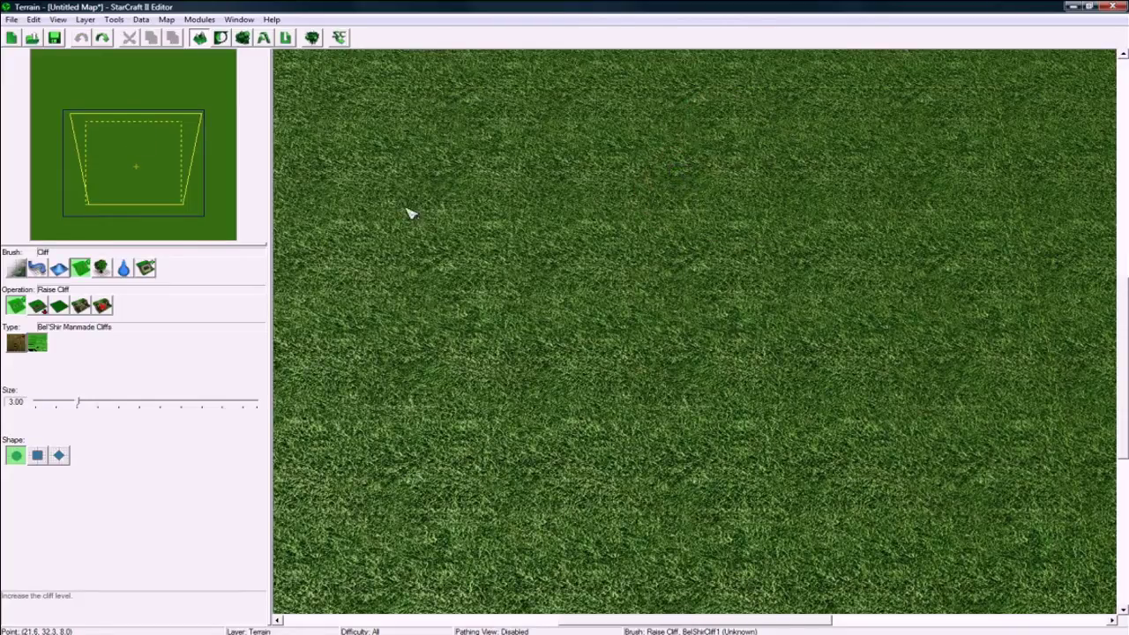
Raise a diagonal ridge of Bel'Shir Organic Cliffs from the northeast of the map down to its southwest corner.
{"action": "left_click", "coordinate": [15, 344]}
{"action": "scroll", "coordinate": [617, 232], "scroll_direction": "down", "scroll_amount": 3}
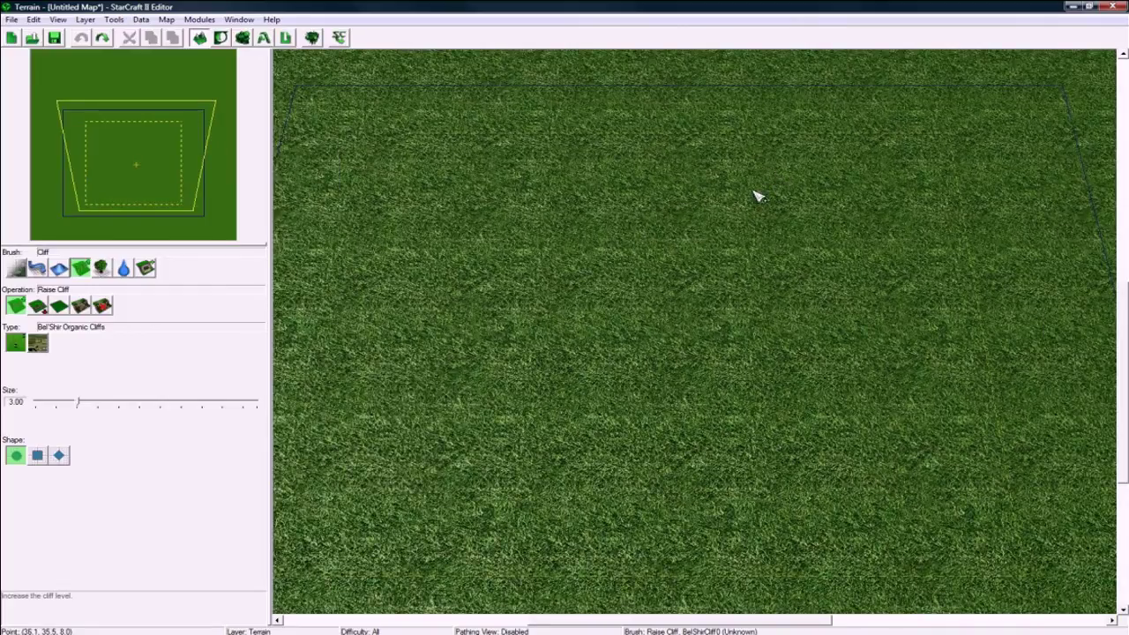
{"action": "mouse_move", "coordinate": [757, 196]}
{"action": "left_mouse_down"}
{"action": "mouse_move", "coordinate": [746, 188]}
{"action": "mouse_move", "coordinate": [611, 260]}
{"action": "mouse_move", "coordinate": [522, 325]}
{"action": "mouse_move", "coordinate": [602, 217]}
{"action": "mouse_move", "coordinate": [511, 260]}
{"action": "mouse_move", "coordinate": [540, 273]}
{"action": "left_mouse_up"}
{"action": "mouse_move", "coordinate": [455, 389]}
{"action": "left_mouse_down"}
{"action": "mouse_move", "coordinate": [420, 436]}
{"action": "mouse_move", "coordinate": [441, 390]}
{"action": "mouse_move", "coordinate": [431, 373]}
{"action": "mouse_move", "coordinate": [426, 403]}
{"action": "left_mouse_up"}
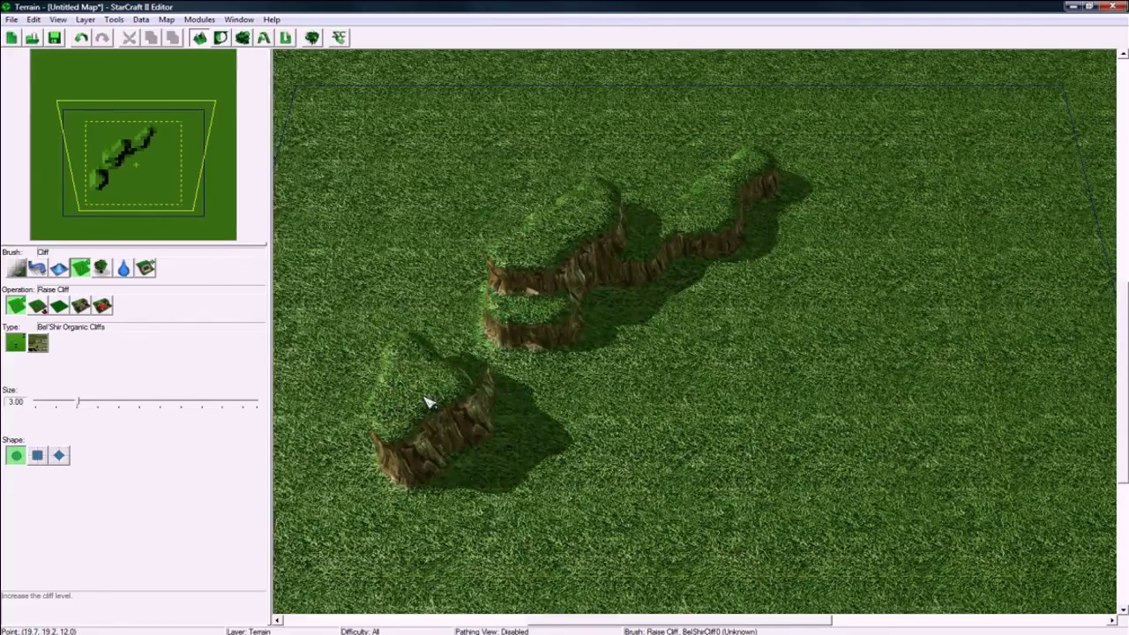
{"action": "middle_click_drag", "start_coordinate": [427, 402], "coordinate": [540, 333]}
{"action": "mouse_move", "coordinate": [476, 358]}
{"action": "left_mouse_down"}
{"action": "mouse_move", "coordinate": [468, 329]}
{"action": "mouse_move", "coordinate": [379, 386]}
{"action": "left_mouse_up"}
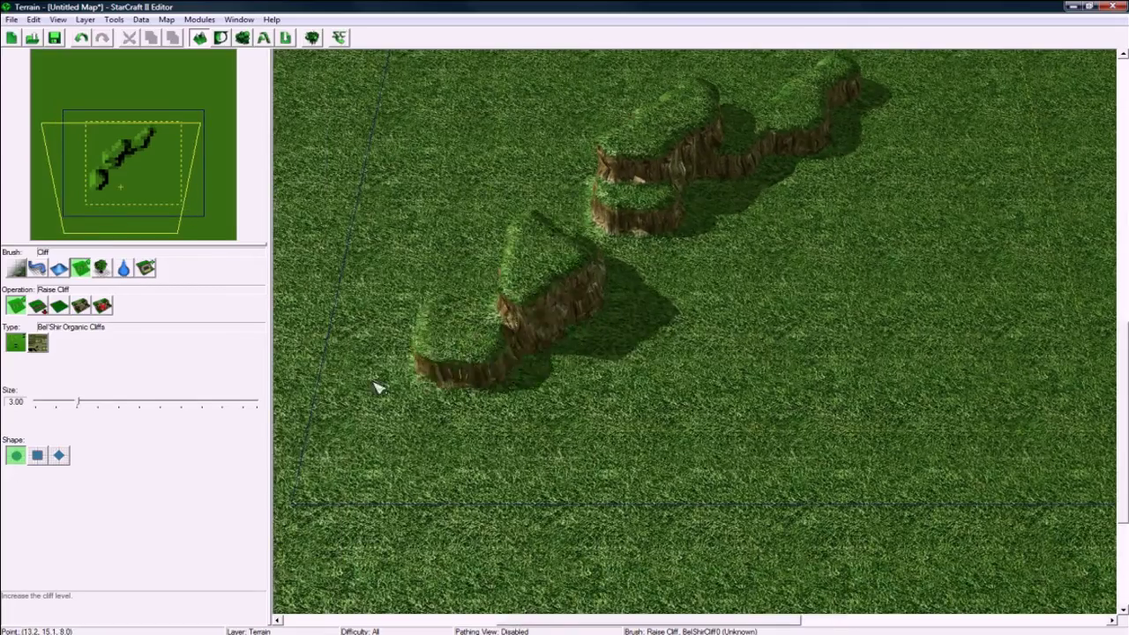
{"action": "key", "text": "Up"}
{"action": "mouse_move", "coordinate": [391, 448]}
{"action": "left_mouse_down"}
{"action": "mouse_move", "coordinate": [396, 461]}
{"action": "mouse_move", "coordinate": [456, 406]}
{"action": "left_mouse_up"}
Raise a second, stepped line of organic cliffs along the northwest side of the diagonal ridge.
{"action": "right_click_drag", "start_coordinate": [554, 342], "coordinate": [521, 393]}
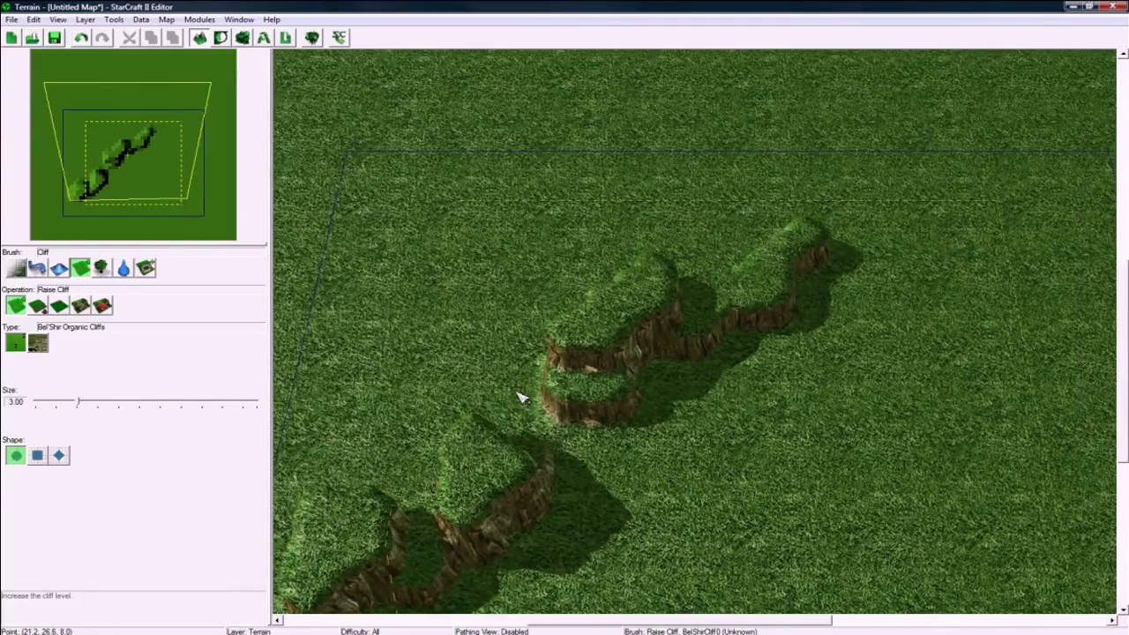
{"action": "mouse_move", "coordinate": [461, 336]}
{"action": "left_mouse_down"}
{"action": "mouse_move", "coordinate": [472, 320]}
{"action": "mouse_move", "coordinate": [521, 420]}
{"action": "mouse_move", "coordinate": [492, 361]}
{"action": "mouse_move", "coordinate": [398, 454]}
{"action": "mouse_move", "coordinate": [378, 396]}
{"action": "mouse_move", "coordinate": [398, 367]}
{"action": "mouse_move", "coordinate": [517, 239]}
{"action": "mouse_move", "coordinate": [624, 201]}
{"action": "left_mouse_up"}
{"action": "left_click", "coordinate": [605, 217]}
Carve a deep trench with Lower Cliff along the southeast foot of the ridge up to its northeast end.
{"action": "mouse_move", "coordinate": [631, 314]}
{"action": "right_mouse_down"}
{"action": "mouse_move", "coordinate": [617, 312]}
{"action": "mouse_move", "coordinate": [607, 204]}
{"action": "mouse_move", "coordinate": [575, 248]}
{"action": "mouse_move", "coordinate": [592, 281]}
{"action": "right_mouse_up"}
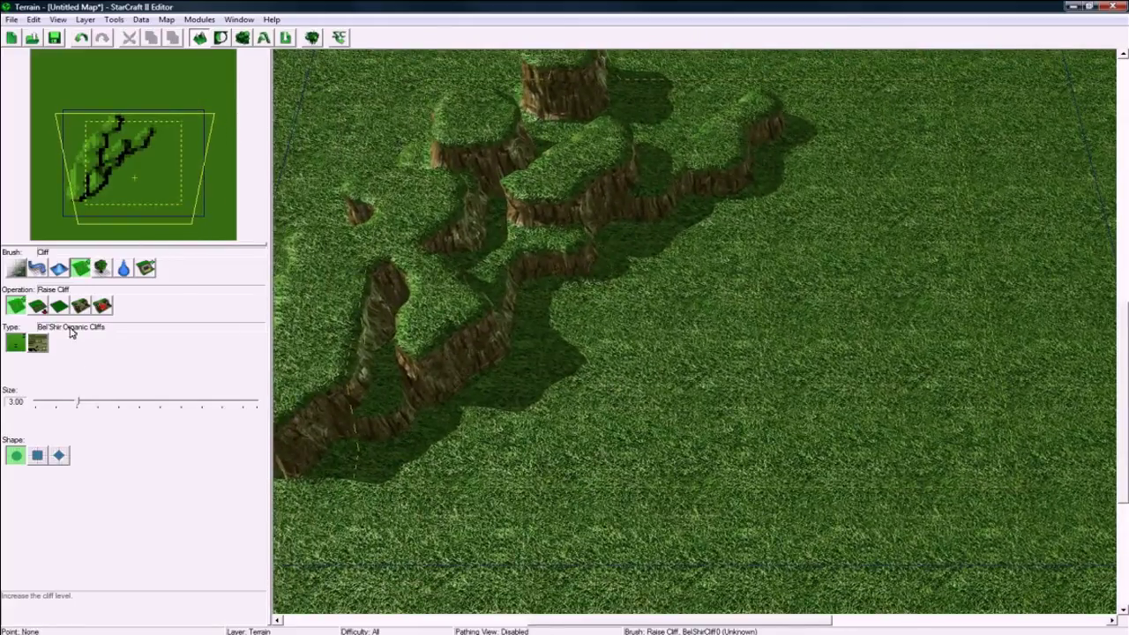
{"action": "left_click", "coordinate": [37, 305]}
{"action": "right_click_drag", "start_coordinate": [333, 316], "coordinate": [507, 324]}
{"action": "mouse_move", "coordinate": [637, 395]}
{"action": "left_mouse_down"}
{"action": "mouse_move", "coordinate": [647, 358]}
{"action": "mouse_move", "coordinate": [675, 363]}
{"action": "mouse_move", "coordinate": [710, 318]}
{"action": "mouse_move", "coordinate": [687, 318]}
{"action": "mouse_move", "coordinate": [676, 343]}
{"action": "mouse_move", "coordinate": [620, 380]}
{"action": "mouse_move", "coordinate": [605, 429]}
{"action": "mouse_move", "coordinate": [572, 460]}
{"action": "mouse_move", "coordinate": [565, 362]}
{"action": "left_mouse_up"}
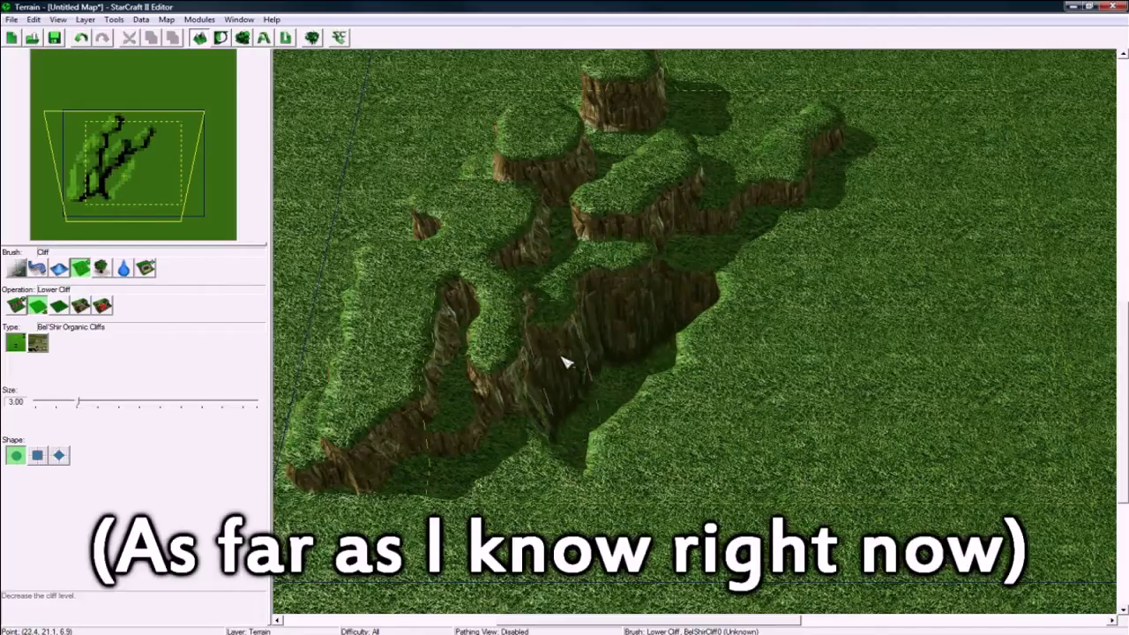
{"action": "right_click_drag", "start_coordinate": [551, 438], "coordinate": [630, 443]}
{"action": "right_click_drag", "start_coordinate": [726, 399], "coordinate": [663, 460]}
{"action": "mouse_move", "coordinate": [615, 441]}
{"action": "left_mouse_down"}
{"action": "mouse_move", "coordinate": [675, 449]}
{"action": "mouse_move", "coordinate": [685, 424]}
{"action": "mouse_move", "coordinate": [759, 362]}
{"action": "mouse_move", "coordinate": [746, 294]}
{"action": "mouse_move", "coordinate": [791, 287]}
{"action": "mouse_move", "coordinate": [790, 274]}
{"action": "mouse_move", "coordinate": [796, 335]}
{"action": "mouse_move", "coordinate": [735, 429]}
{"action": "mouse_move", "coordinate": [690, 481]}
{"action": "mouse_move", "coordinate": [605, 509]}
{"action": "left_mouse_up"}
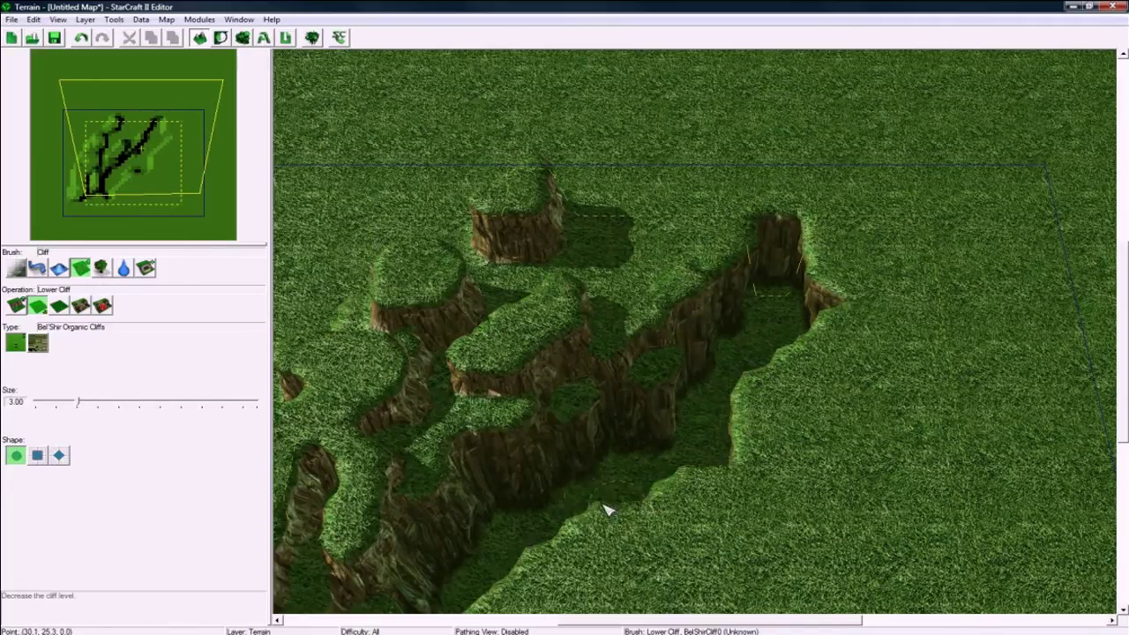
Deepen the trench's southwest end and widen its northeast end with the Lower Cliff brush.
{"action": "middle_click_drag", "start_coordinate": [609, 524], "coordinate": [656, 446]}
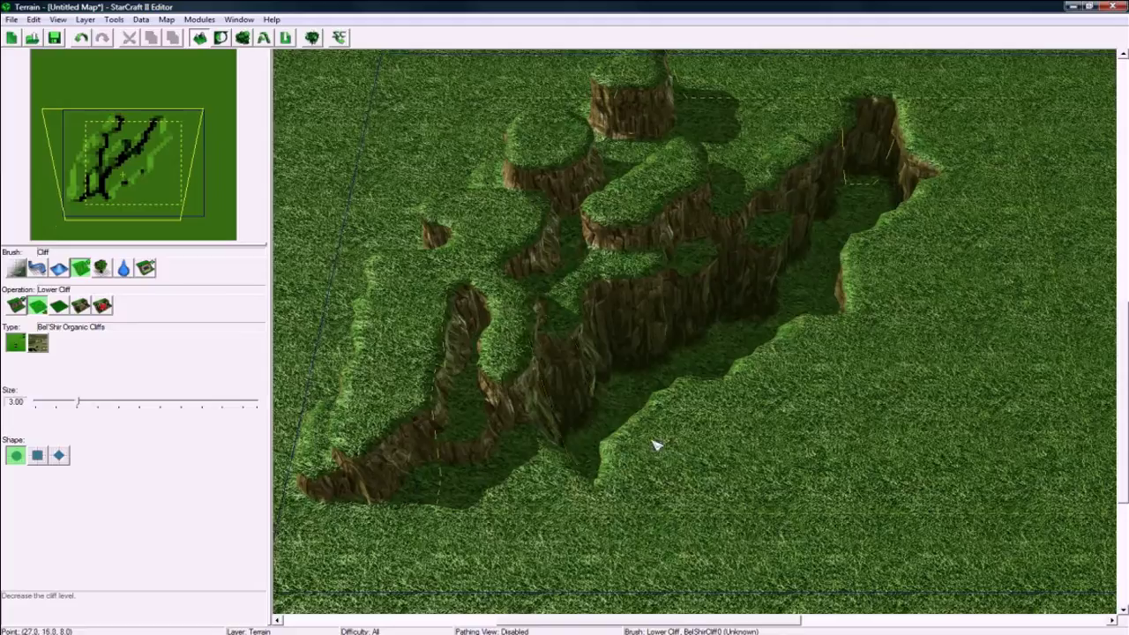
{"action": "mouse_move", "coordinate": [655, 428]}
{"action": "left_mouse_down"}
{"action": "mouse_move", "coordinate": [629, 456]}
{"action": "mouse_move", "coordinate": [521, 488]}
{"action": "mouse_move", "coordinate": [522, 501]}
{"action": "left_mouse_up"}
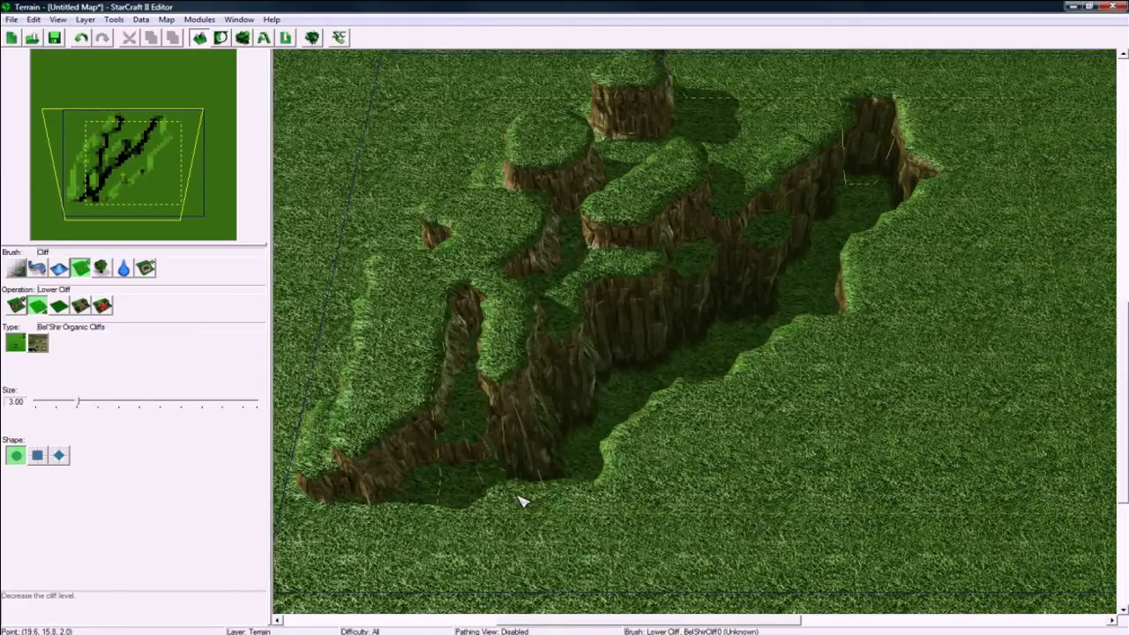
{"action": "middle_click_drag", "start_coordinate": [596, 444], "coordinate": [571, 445]}
{"action": "mouse_move", "coordinate": [882, 247]}
{"action": "left_mouse_down"}
{"action": "mouse_move", "coordinate": [911, 219]}
{"action": "mouse_move", "coordinate": [894, 171]}
{"action": "mouse_move", "coordinate": [844, 214]}
{"action": "left_mouse_up"}
{"action": "mouse_move", "coordinate": [844, 214]}
{"action": "middle_mouse_down"}
{"action": "mouse_move", "coordinate": [877, 251]}
{"action": "mouse_move", "coordinate": [842, 226]}
{"action": "middle_mouse_up"}
{"action": "middle_click_drag", "start_coordinate": [706, 330], "coordinate": [720, 322]}
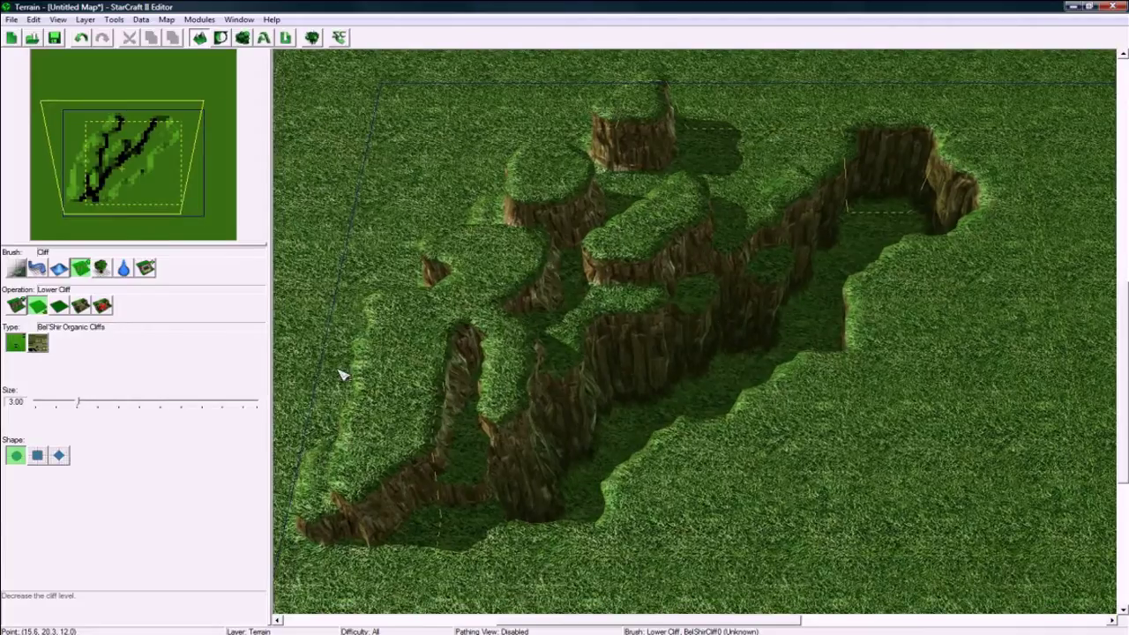
Add BelShir water over the whole trench, from its northeast end to the map's southwest corner.
{"action": "left_click", "coordinate": [124, 269]}
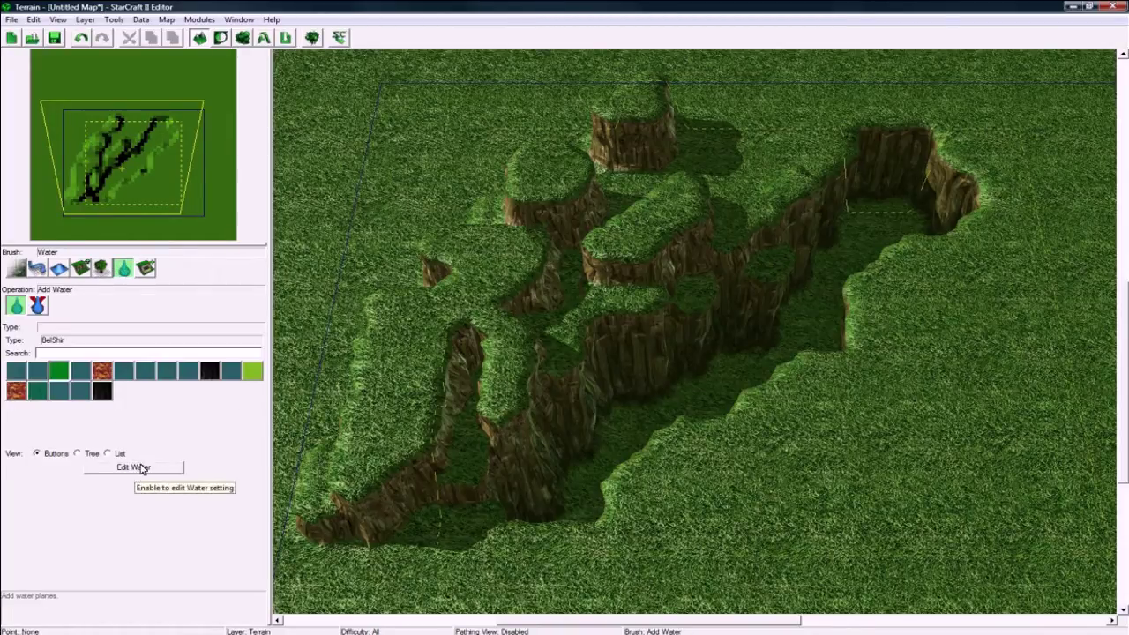
{"action": "middle_click_drag", "start_coordinate": [462, 335], "coordinate": [728, 291]}
{"action": "mouse_move", "coordinate": [774, 201]}
{"action": "left_mouse_down"}
{"action": "mouse_move", "coordinate": [819, 194]}
{"action": "mouse_move", "coordinate": [856, 262]}
{"action": "mouse_move", "coordinate": [834, 330]}
{"action": "mouse_move", "coordinate": [630, 328]}
{"action": "left_mouse_up"}
{"action": "middle_click_drag", "start_coordinate": [630, 328], "coordinate": [745, 300]}
{"action": "mouse_move", "coordinate": [745, 300]}
{"action": "left_mouse_down"}
{"action": "mouse_move", "coordinate": [623, 308]}
{"action": "mouse_move", "coordinate": [588, 355]}
{"action": "mouse_move", "coordinate": [492, 344]}
{"action": "mouse_move", "coordinate": [514, 399]}
{"action": "mouse_move", "coordinate": [479, 456]}
{"action": "mouse_move", "coordinate": [502, 476]}
{"action": "mouse_move", "coordinate": [559, 444]}
{"action": "left_mouse_up"}
{"action": "mouse_move", "coordinate": [481, 432]}
{"action": "right_mouse_down"}
{"action": "mouse_move", "coordinate": [552, 410]}
{"action": "mouse_move", "coordinate": [723, 397]}
{"action": "right_mouse_up"}
{"action": "left_click", "coordinate": [541, 452]}
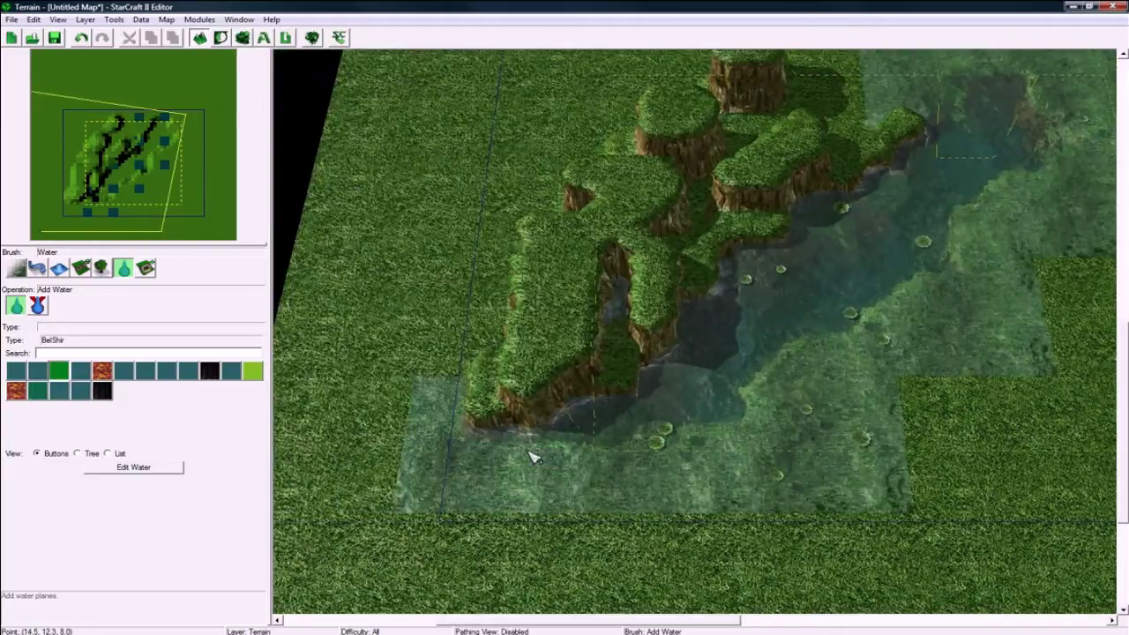
Examine the Video and Test Document settings in the editor preferences, leaving them without changes.
{"action": "left_click", "coordinate": [11, 19]}
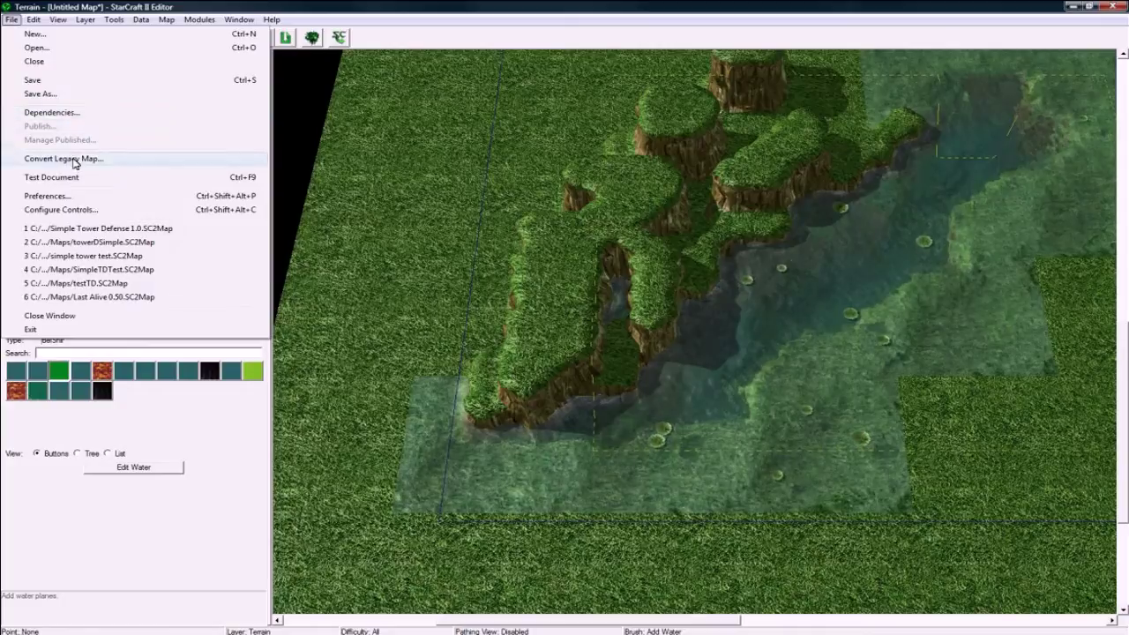
{"action": "left_click", "coordinate": [98, 195]}
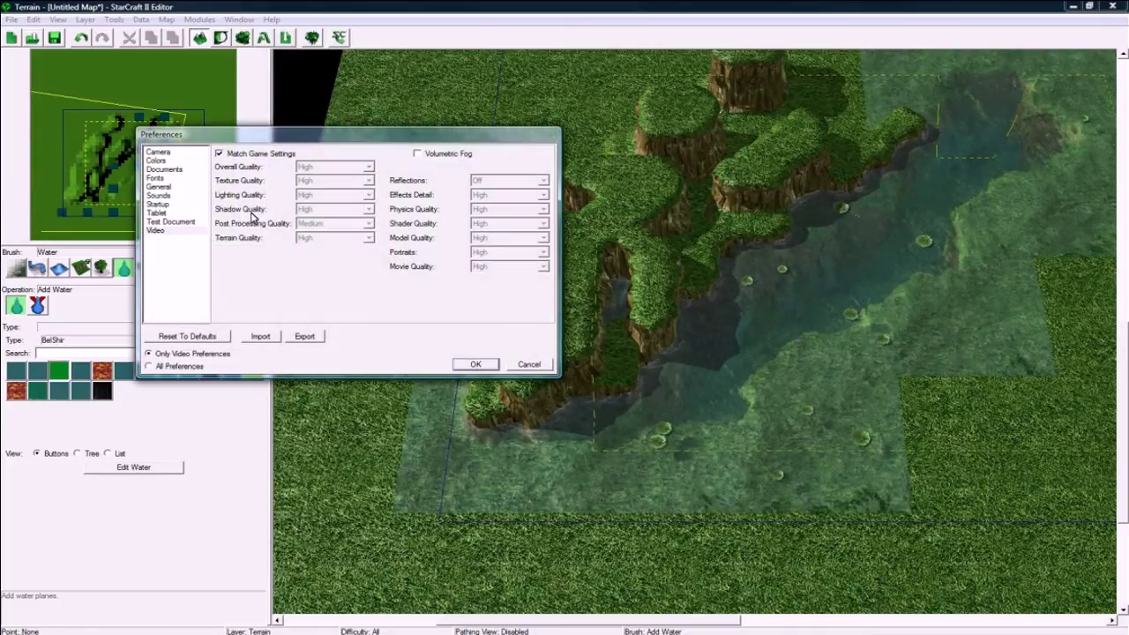
{"action": "left_click", "coordinate": [176, 231]}
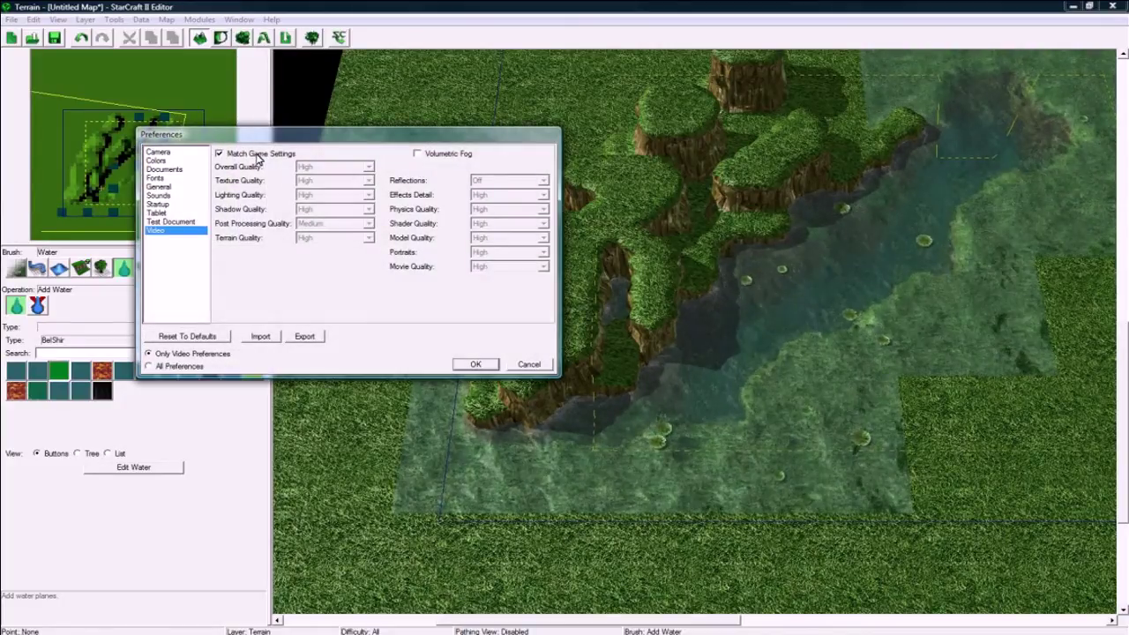
{"action": "left_click", "coordinate": [187, 223]}
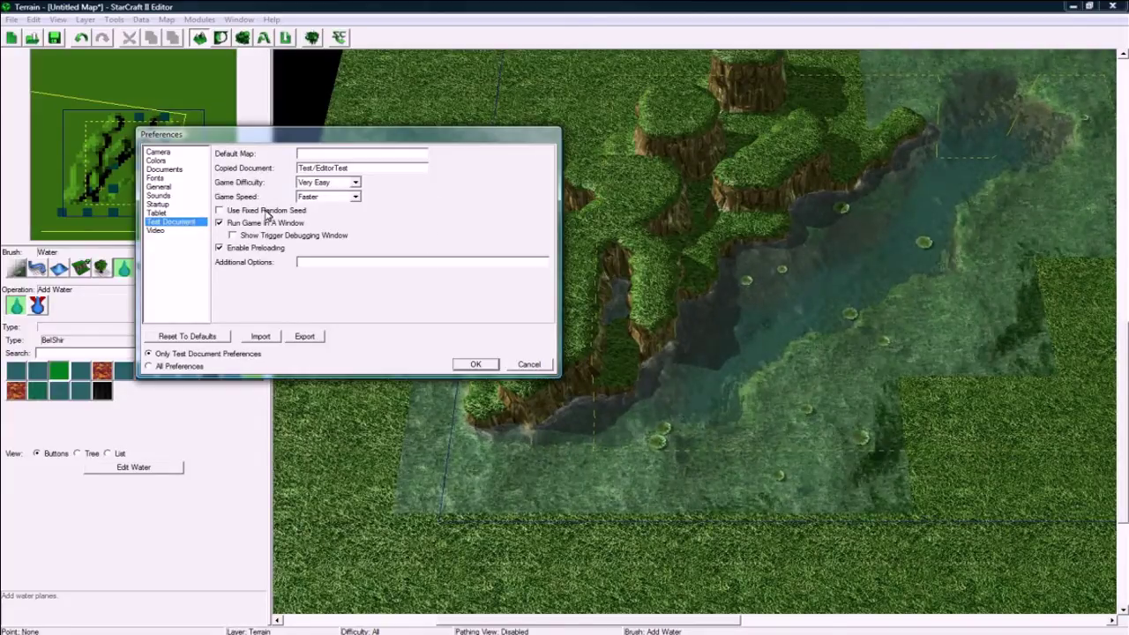
{"action": "left_click", "coordinate": [173, 231]}
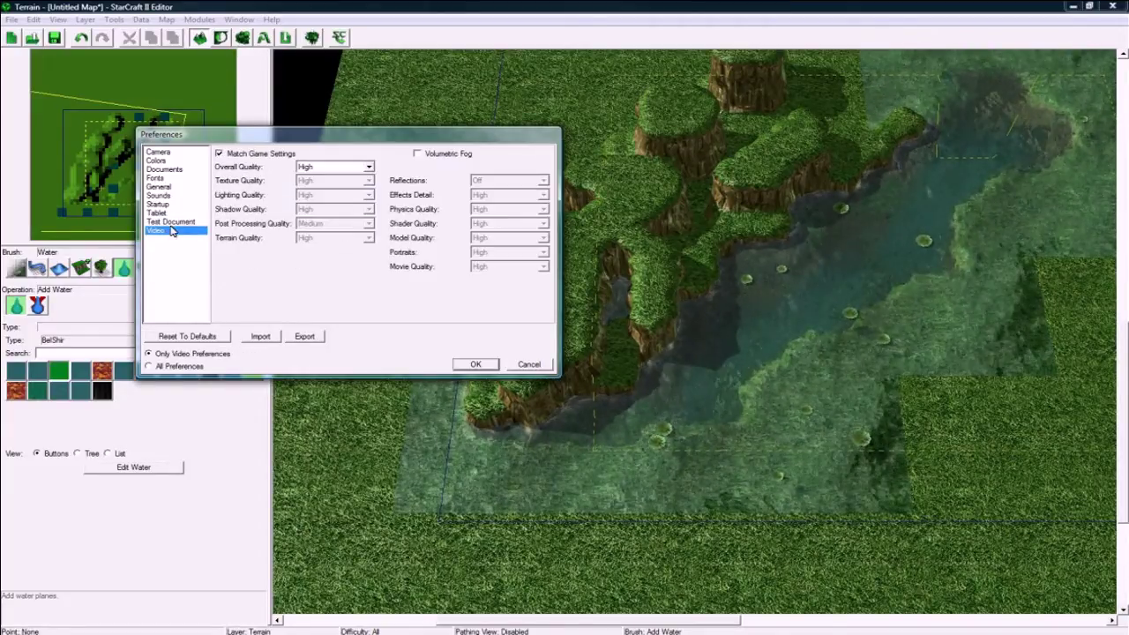
{"action": "left_click", "coordinate": [527, 365]}
Set the BelShir water's height to 7 and apply it to the river in the trench.
{"action": "middle_click_drag", "start_coordinate": [653, 291], "coordinate": [612, 356]}
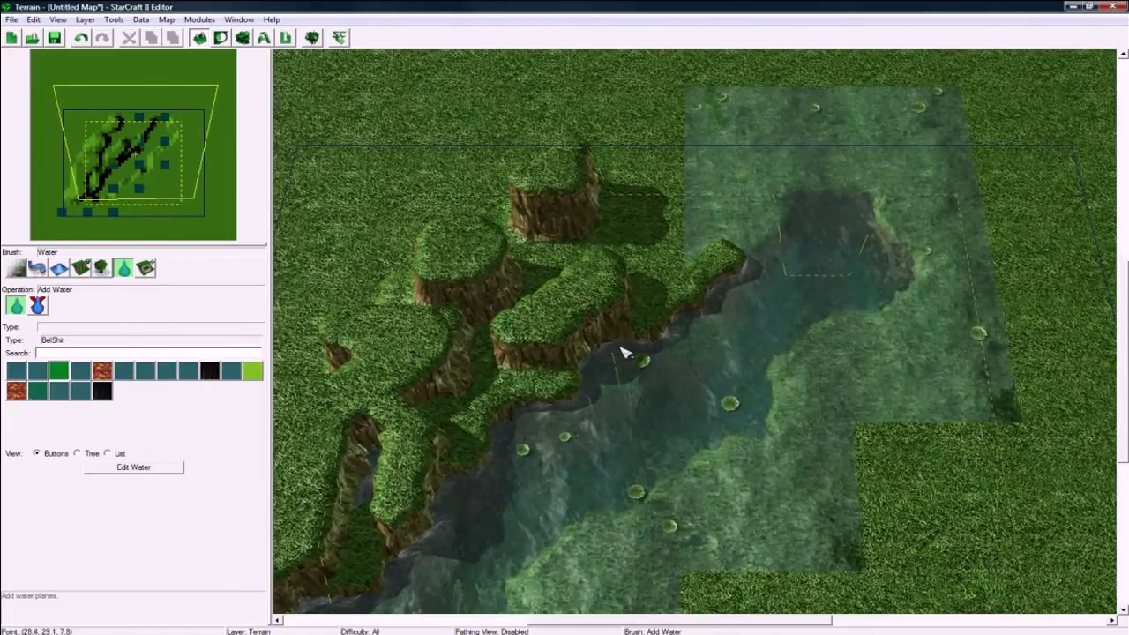
{"action": "key", "text": "Up"}
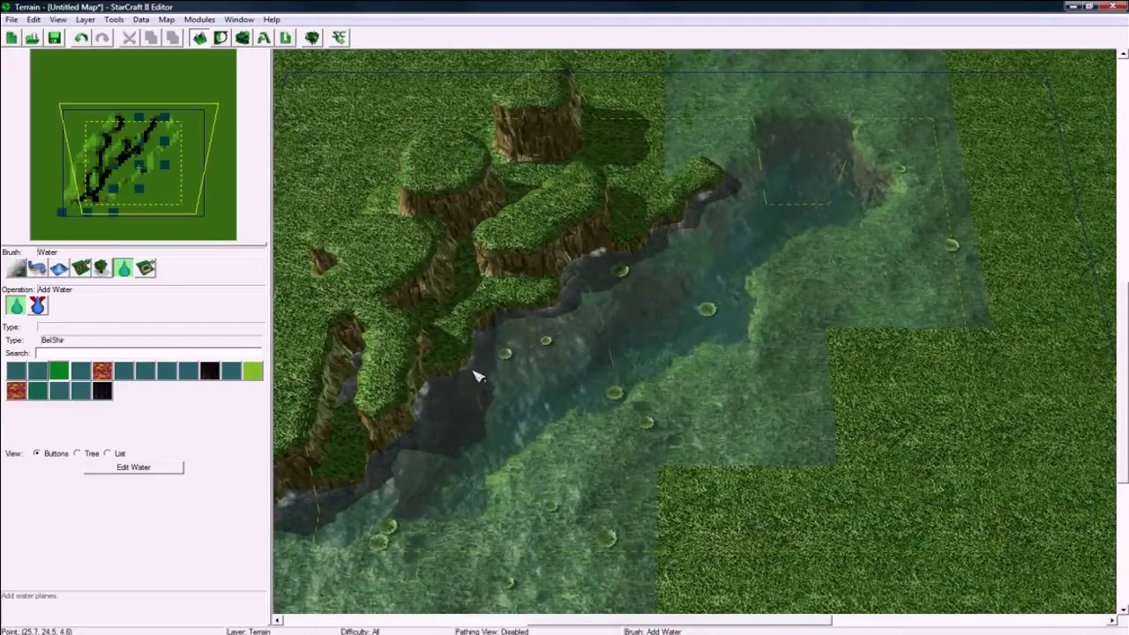
{"action": "left_click", "coordinate": [173, 467]}
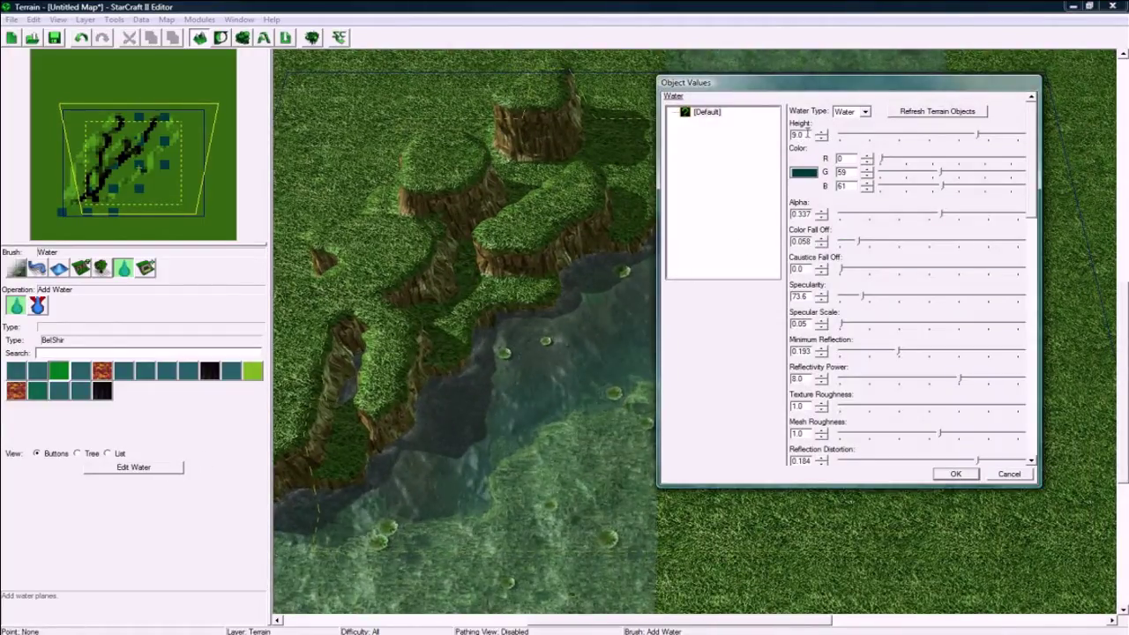
{"action": "double_click", "coordinate": [796, 135]}
{"action": "type", "text": "7"}
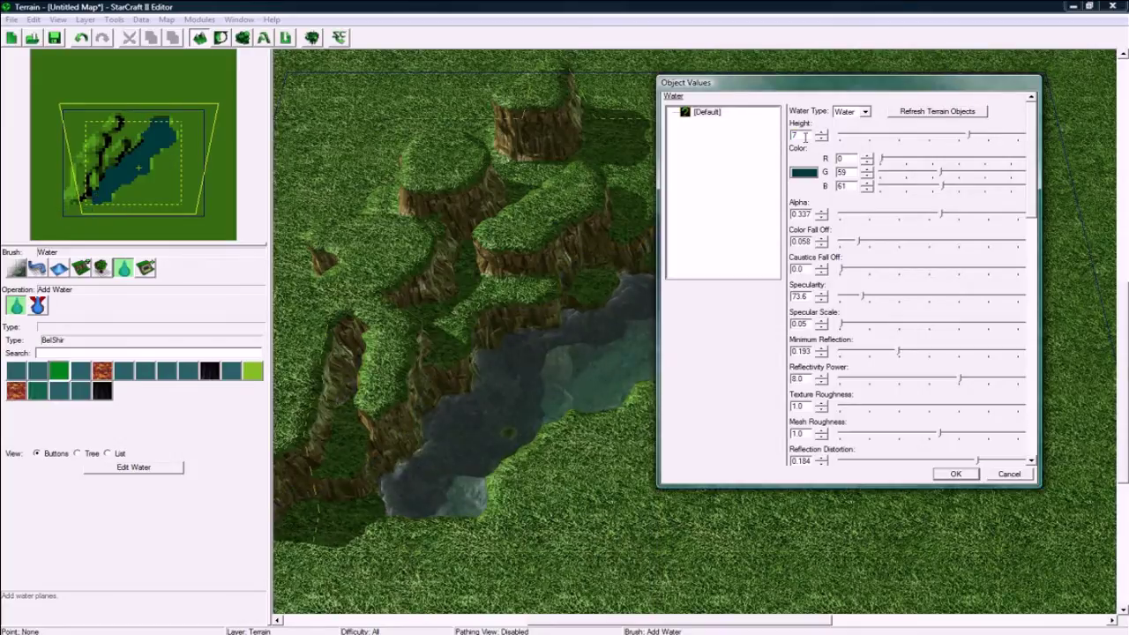
{"action": "left_click", "coordinate": [952, 474]}
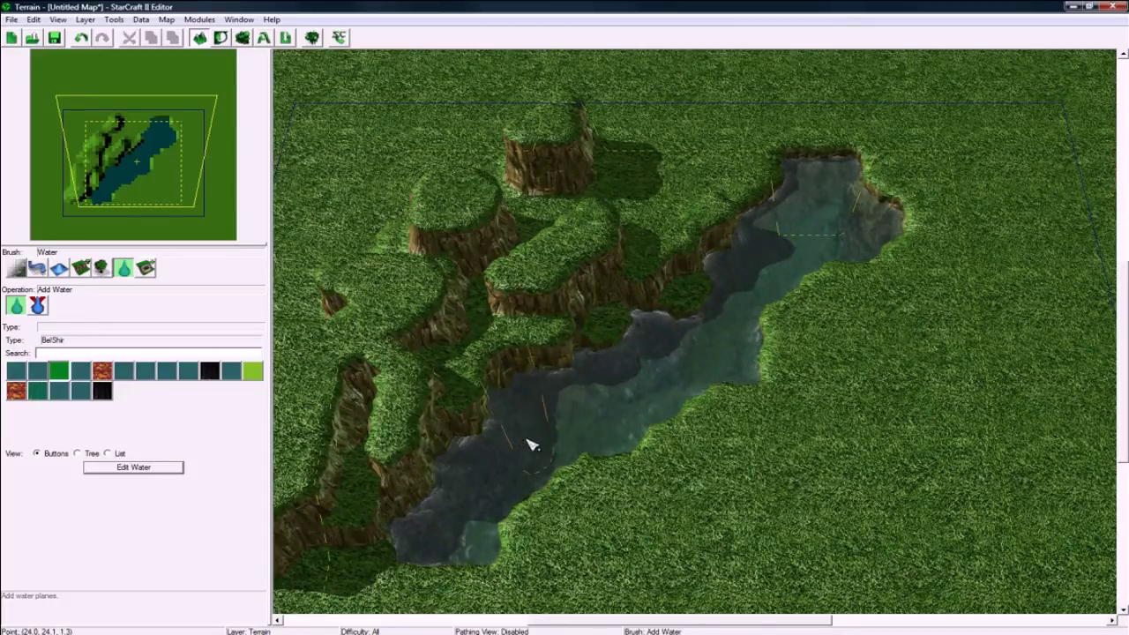
{"action": "scroll", "coordinate": [622, 355], "scroll_direction": "up", "scroll_amount": 5}
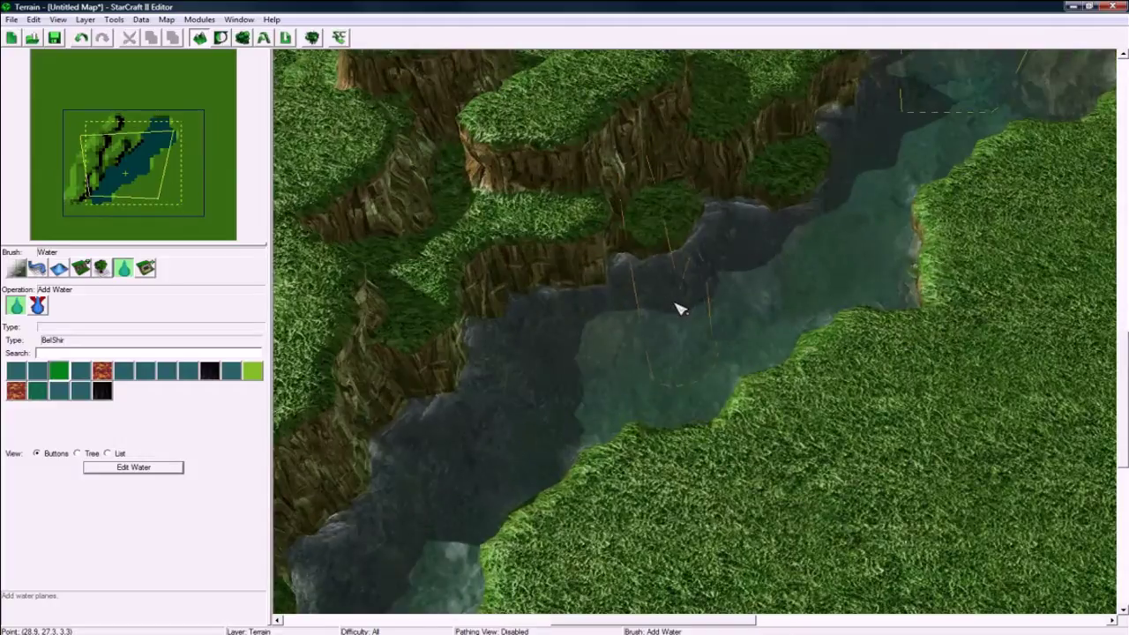
Raise a small Bel'Shir organic cliff on the plain southeast of the river with the Raise Cliff brush at size 2.
{"action": "scroll", "coordinate": [669, 337], "scroll_direction": "down", "scroll_amount": 5}
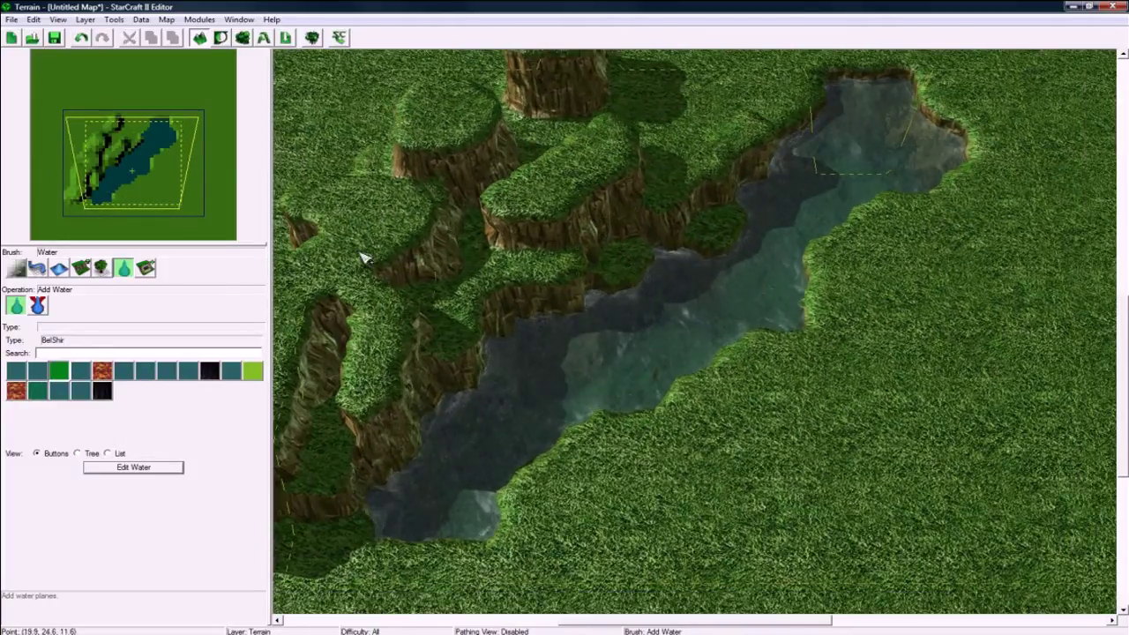
{"action": "left_click", "coordinate": [81, 268]}
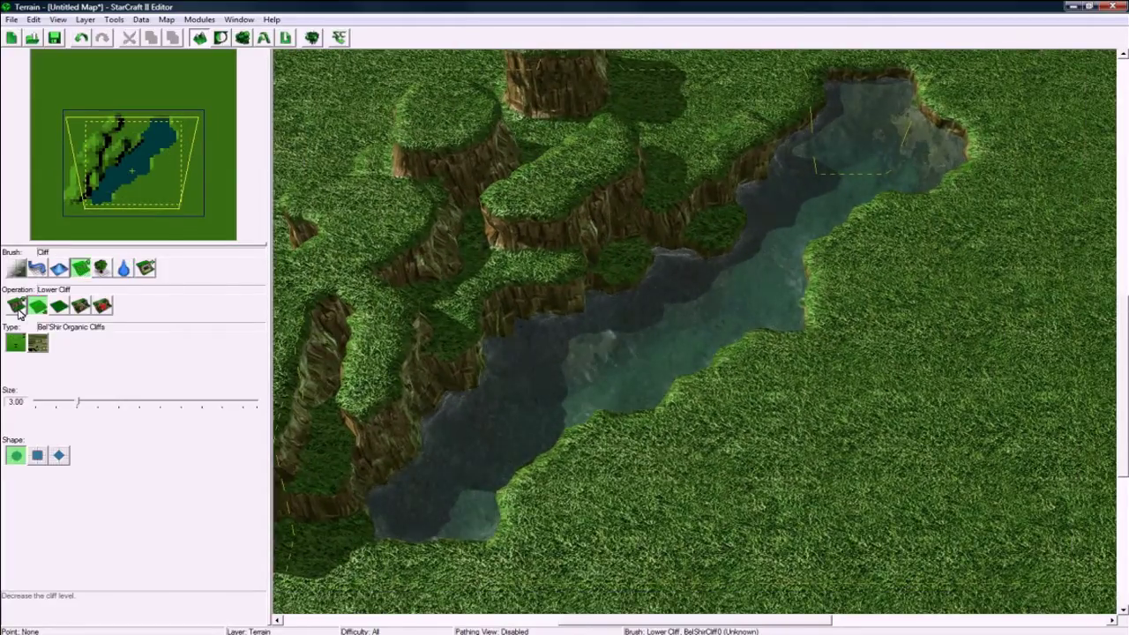
{"action": "key", "text": "Right"}
{"action": "left_click", "coordinate": [67, 404]}
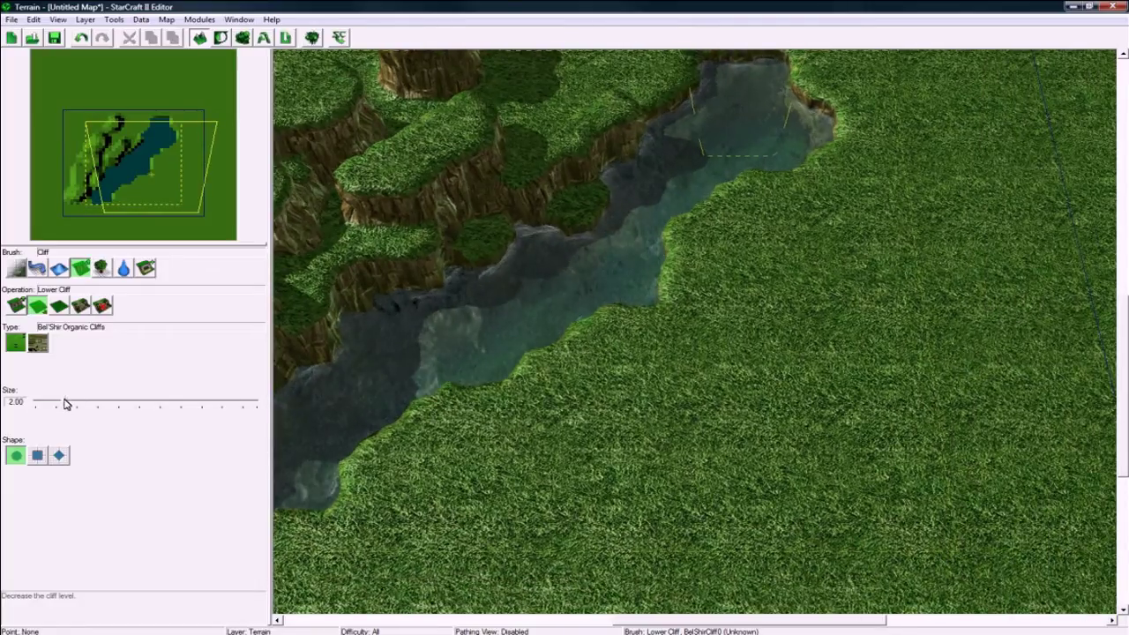
{"action": "key", "text": "Right"}
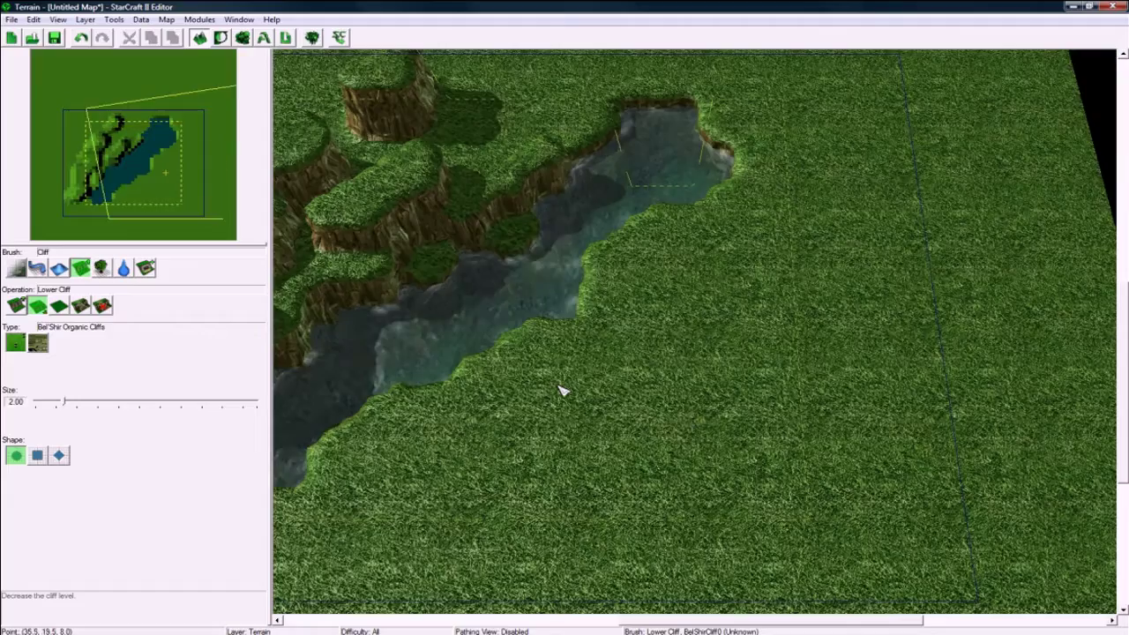
{"action": "key", "text": "Down"}
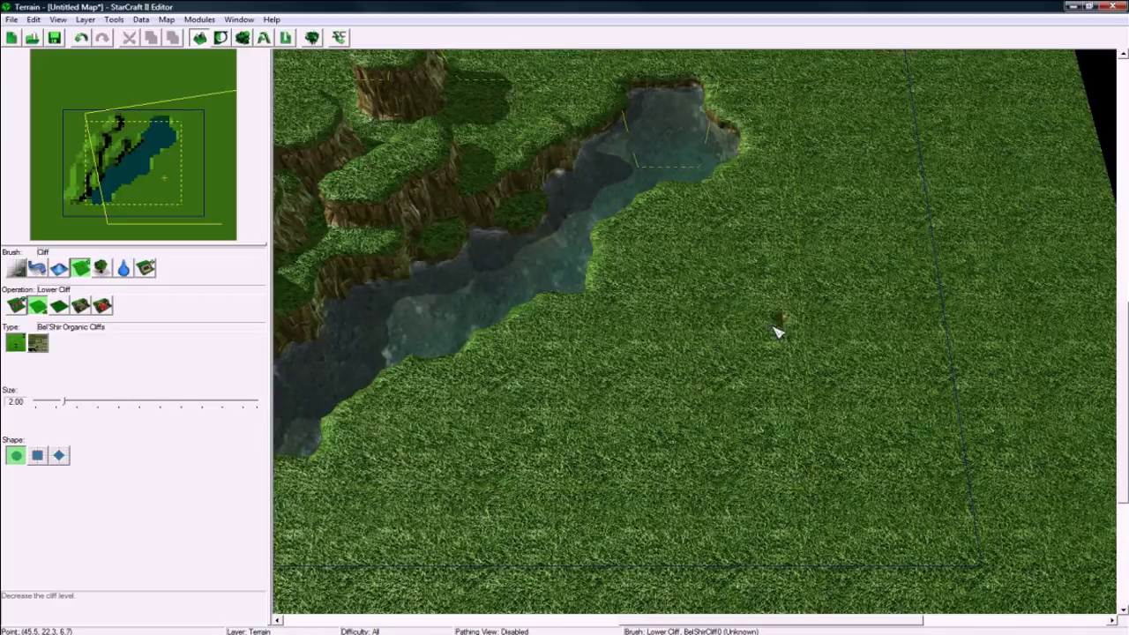
{"action": "left_click", "coordinate": [15, 305]}
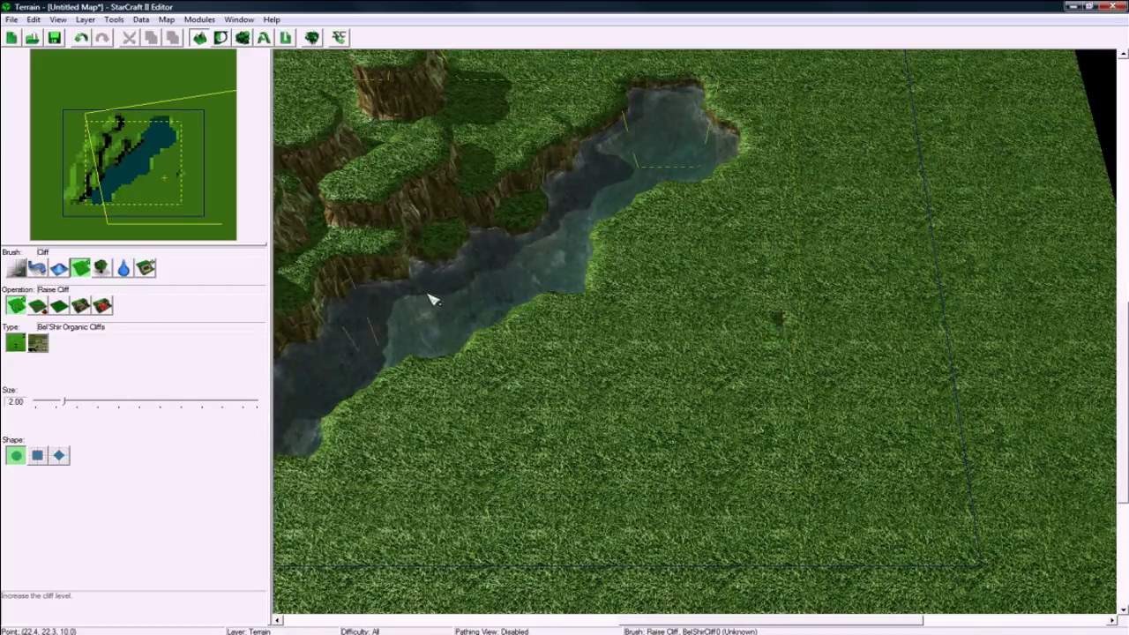
{"action": "left_click", "coordinate": [801, 309]}
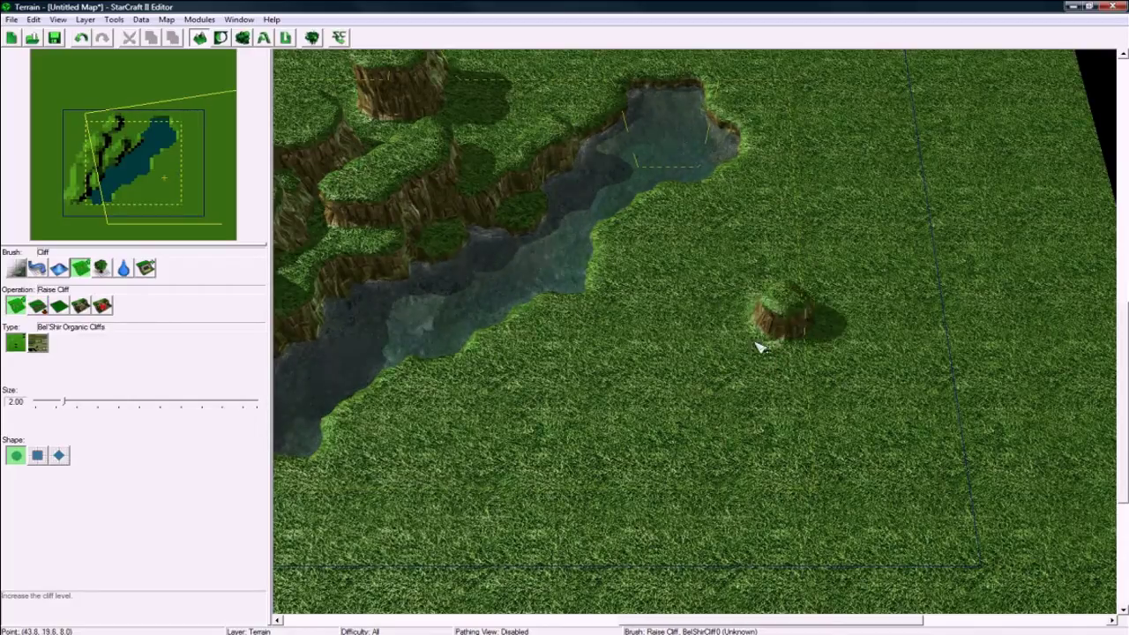
Extend the small cliff into a multi-level ridge ending in a raised knob at its north end, using Raise Cliff at size 3.
{"action": "left_click", "coordinate": [694, 440]}
{"action": "mouse_move", "coordinate": [721, 430]}
{"action": "left_mouse_down"}
{"action": "mouse_move", "coordinate": [776, 367]}
{"action": "mouse_move", "coordinate": [739, 445]}
{"action": "left_mouse_up"}
{"action": "mouse_move", "coordinate": [813, 386]}
{"action": "left_mouse_down"}
{"action": "mouse_move", "coordinate": [794, 428]}
{"action": "mouse_move", "coordinate": [773, 386]}
{"action": "mouse_move", "coordinate": [748, 441]}
{"action": "mouse_move", "coordinate": [791, 435]}
{"action": "left_mouse_up"}
{"action": "mouse_move", "coordinate": [710, 438]}
{"action": "left_mouse_down"}
{"action": "mouse_move", "coordinate": [811, 388]}
{"action": "mouse_move", "coordinate": [756, 421]}
{"action": "mouse_move", "coordinate": [708, 393]}
{"action": "mouse_move", "coordinate": [834, 409]}
{"action": "mouse_move", "coordinate": [814, 378]}
{"action": "mouse_move", "coordinate": [834, 371]}
{"action": "left_mouse_up"}
{"action": "key", "text": "Up"}
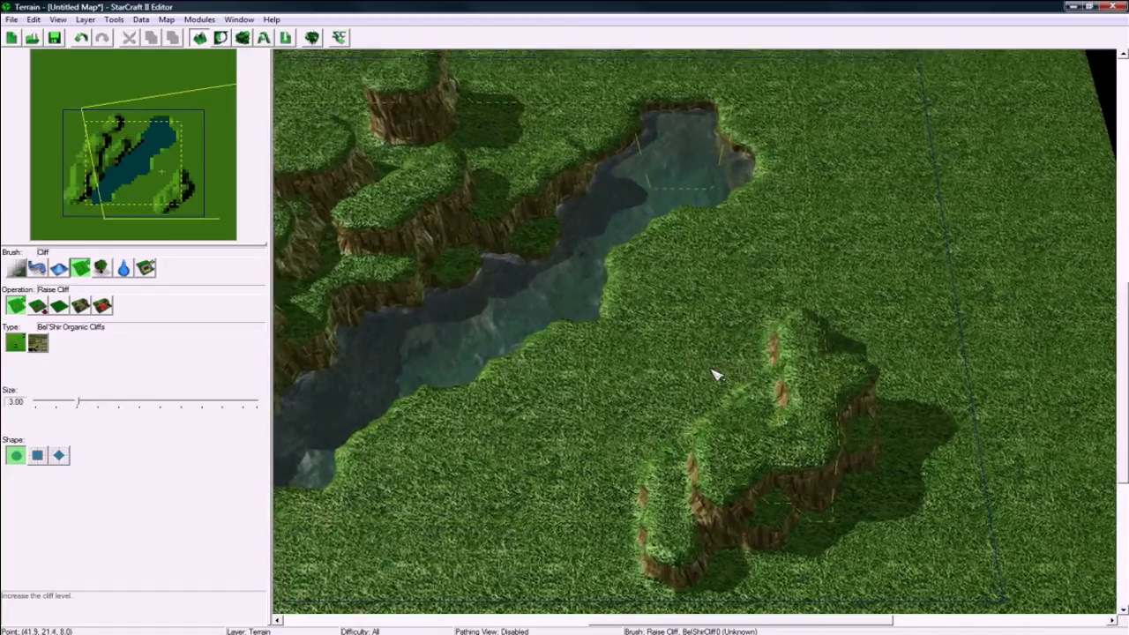
{"action": "left_click", "coordinate": [803, 394]}
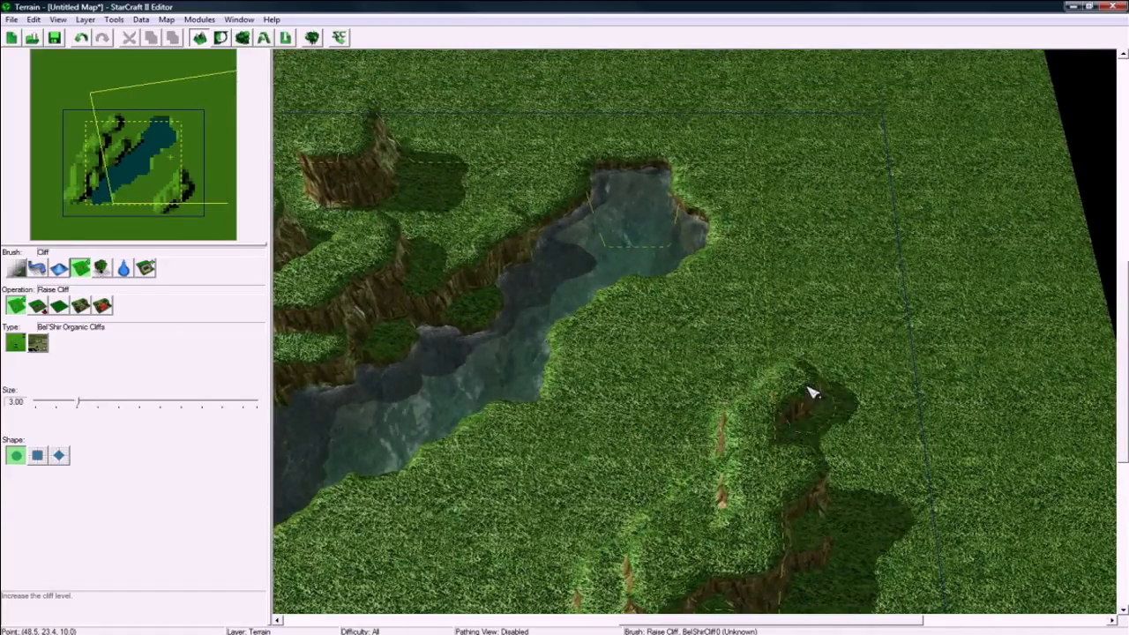
{"action": "key", "text": "Up"}
{"action": "right_click_drag", "start_coordinate": [668, 405], "coordinate": [719, 299]}
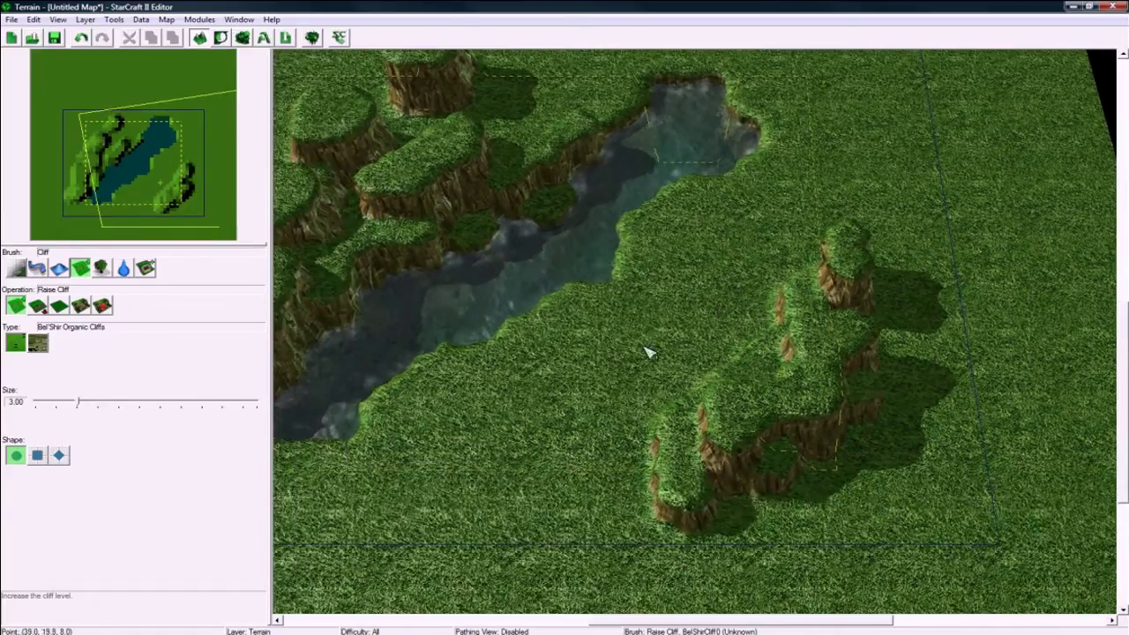
Raise two isolated cliff pillars on the river's southeast bank and another cliff in the map's northeast corner.
{"action": "right_click_drag", "start_coordinate": [522, 402], "coordinate": [632, 341]}
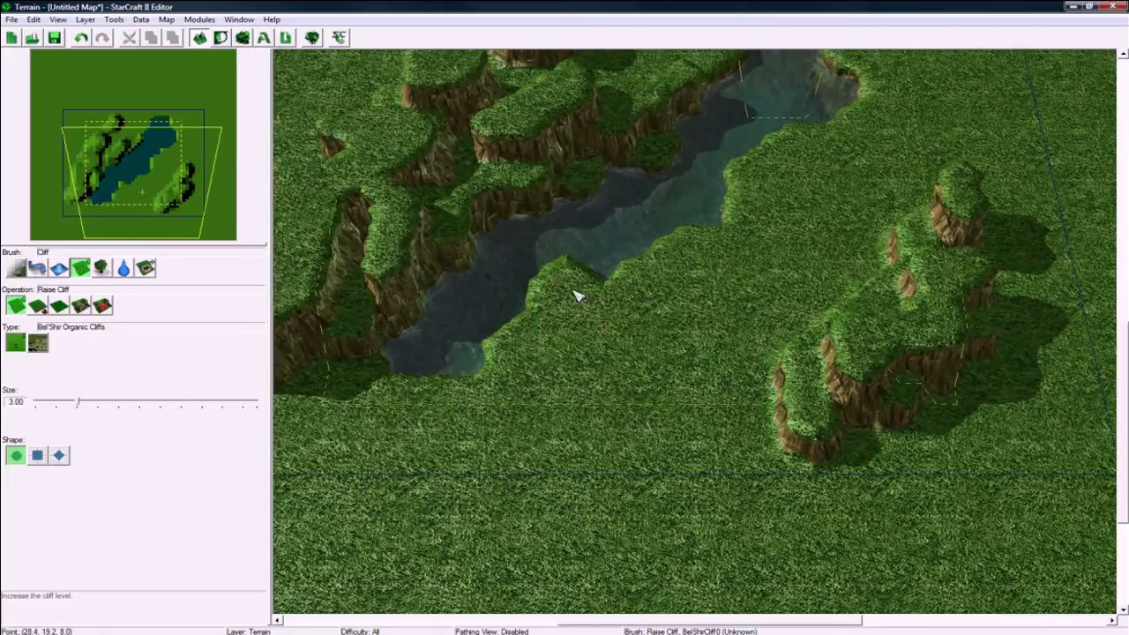
{"action": "right_click_drag", "start_coordinate": [659, 275], "coordinate": [566, 395]}
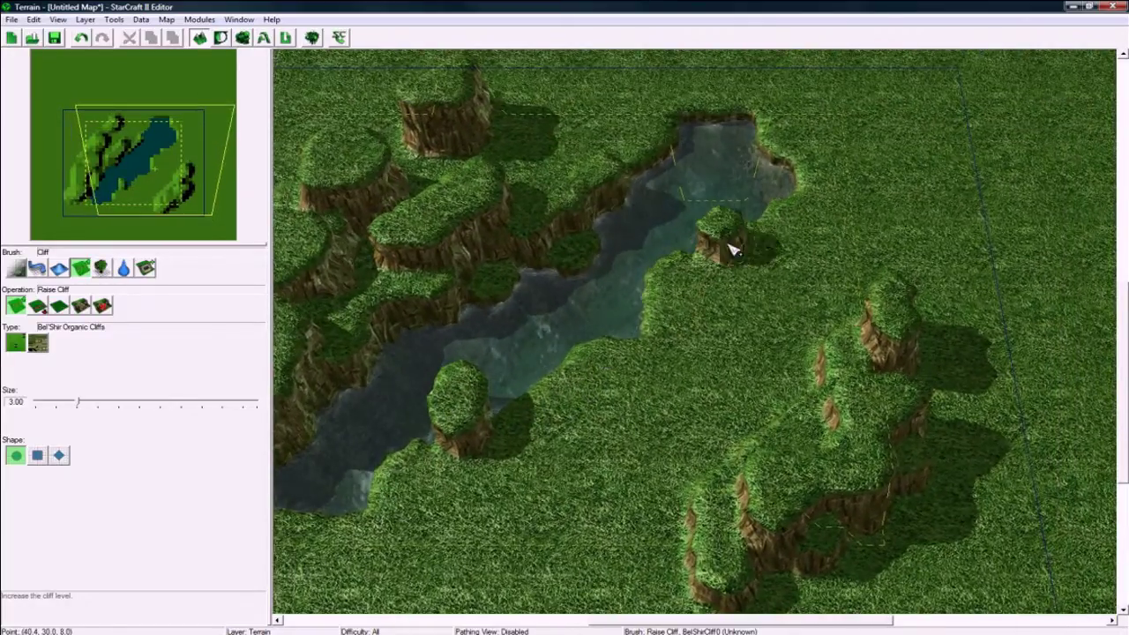
{"action": "mouse_move", "coordinate": [779, 284]}
{"action": "right_mouse_down"}
{"action": "mouse_move", "coordinate": [745, 335]}
{"action": "mouse_move", "coordinate": [857, 159]}
{"action": "right_mouse_up"}
{"action": "left_click", "coordinate": [855, 185]}
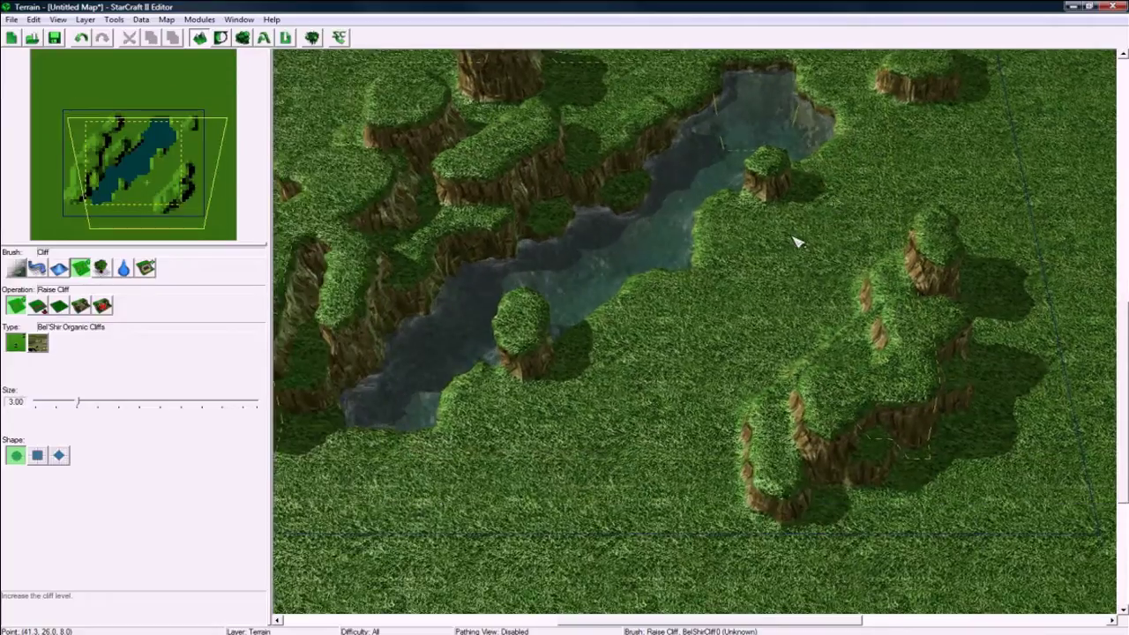
{"action": "right_click_drag", "start_coordinate": [796, 240], "coordinate": [779, 267]}
{"action": "scroll", "coordinate": [780, 266], "scroll_direction": "down", "scroll_amount": 5}
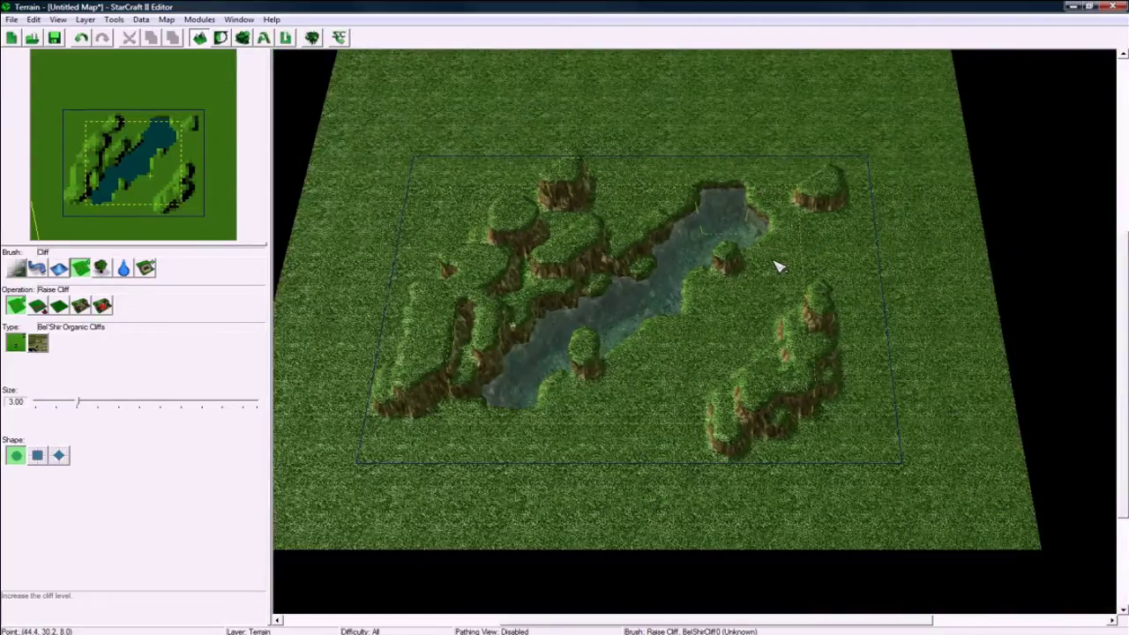
{"action": "scroll", "coordinate": [779, 266], "scroll_direction": "down", "scroll_amount": 3}
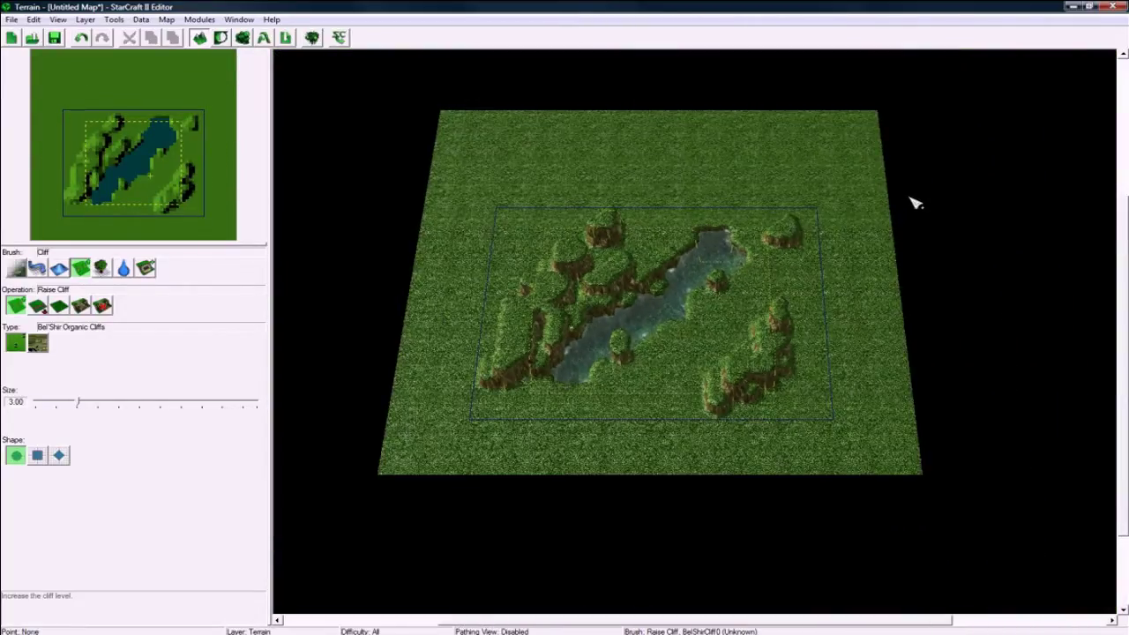
{"action": "scroll", "coordinate": [688, 423], "scroll_direction": "up", "scroll_amount": 8}
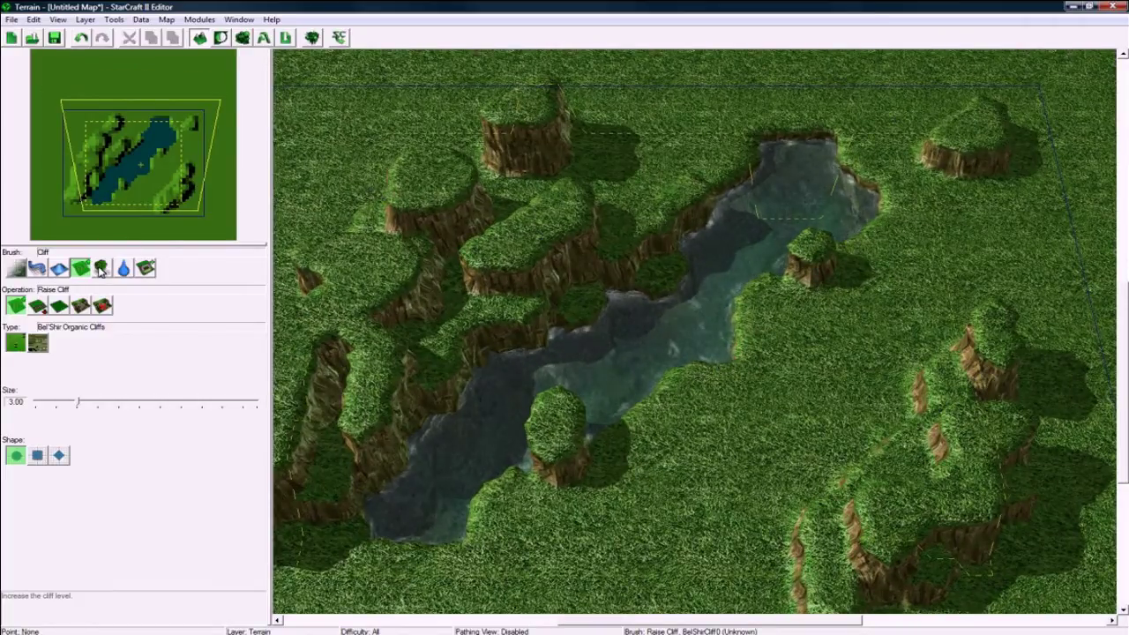
{"action": "left_click", "coordinate": [58, 269]}
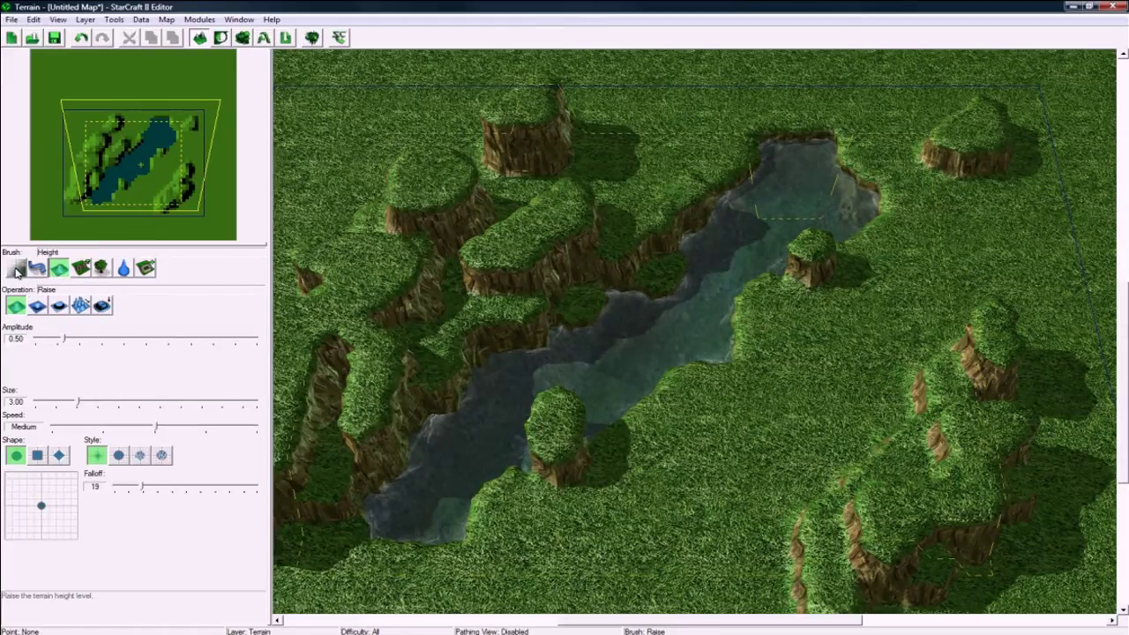
{"action": "left_click", "coordinate": [16, 269]}
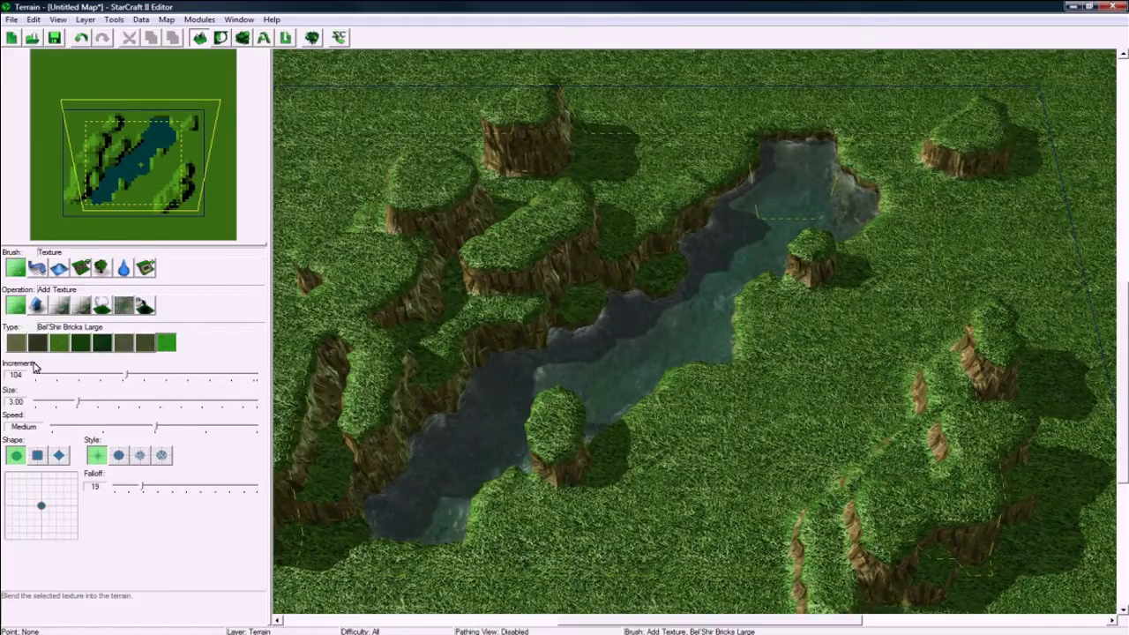
Raise gentle hills between the river and the southeast ridge with the Raise height brush at size 5.50 and falloff 73.
{"action": "left_click", "coordinate": [62, 270]}
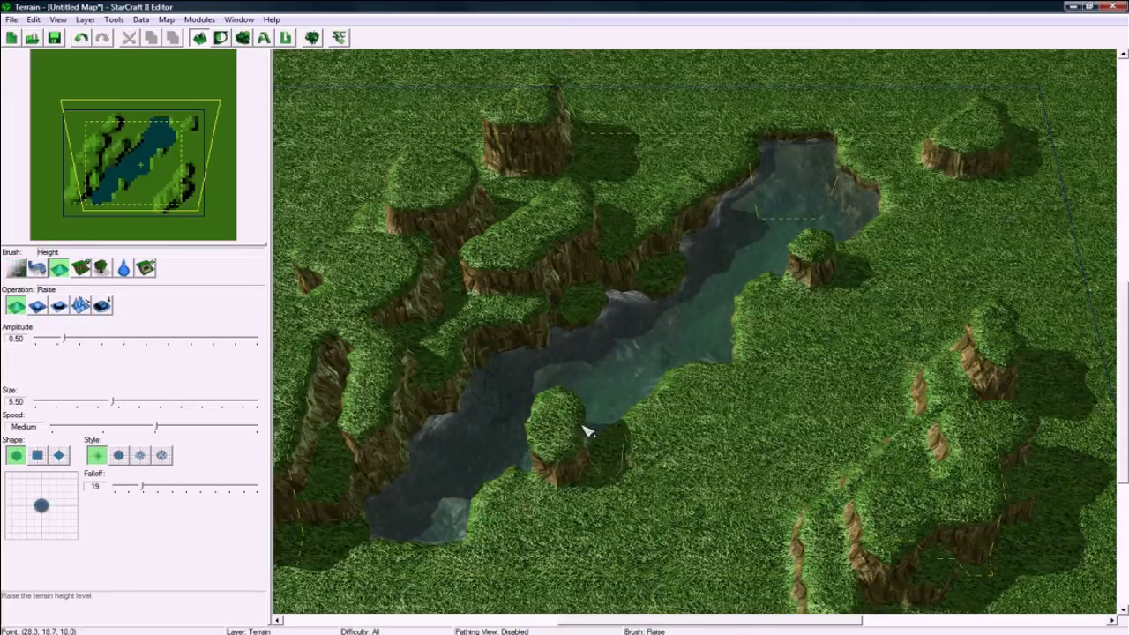
{"action": "right_click_drag", "start_coordinate": [709, 440], "coordinate": [713, 390]}
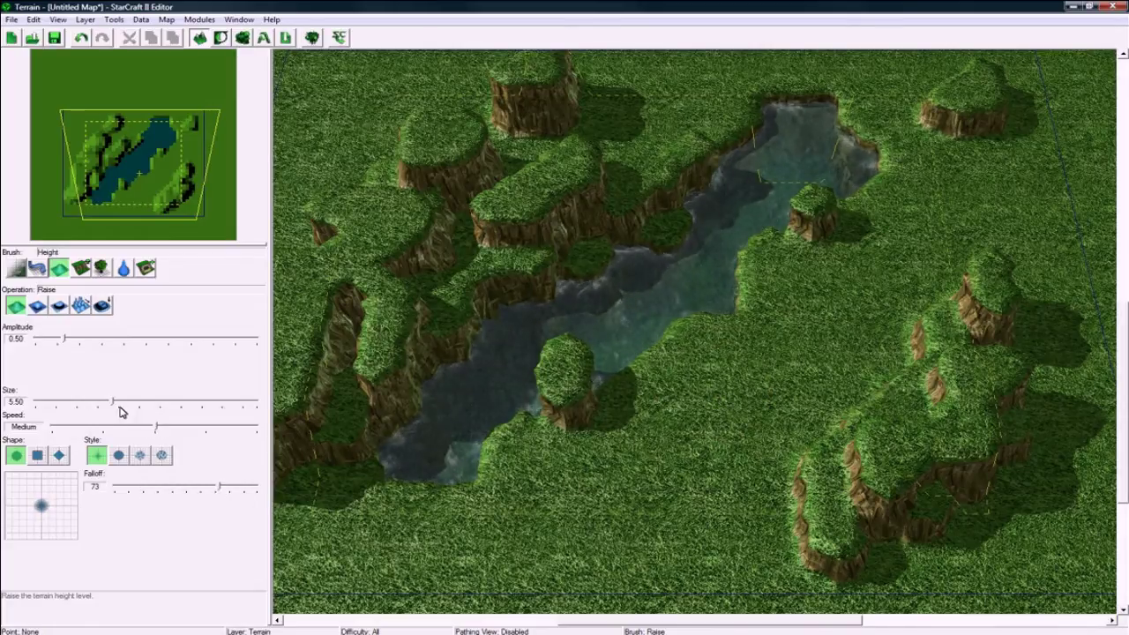
{"action": "scroll", "coordinate": [643, 411], "scroll_direction": "up", "scroll_amount": 2}
{"action": "left_click_drag", "start_coordinate": [668, 334], "coordinate": [443, 454]}
{"action": "right_click_drag", "start_coordinate": [442, 454], "coordinate": [478, 402]}
{"action": "mouse_move", "coordinate": [776, 264]}
{"action": "left_mouse_down"}
{"action": "mouse_move", "coordinate": [794, 205]}
{"action": "mouse_move", "coordinate": [922, 323]}
{"action": "left_mouse_up"}
{"action": "right_click_drag", "start_coordinate": [867, 336], "coordinate": [785, 312]}
Enlarge the Raise height brush to size 8 and build up the ground around the eastern ridge and the northeast plain.
{"action": "left_click_drag", "start_coordinate": [113, 403], "coordinate": [148, 405]}
{"action": "mouse_move", "coordinate": [847, 388]}
{"action": "left_mouse_down"}
{"action": "mouse_move", "coordinate": [909, 361]}
{"action": "mouse_move", "coordinate": [955, 244]}
{"action": "mouse_move", "coordinate": [894, 367]}
{"action": "mouse_move", "coordinate": [791, 432]}
{"action": "mouse_move", "coordinate": [502, 468]}
{"action": "mouse_move", "coordinate": [858, 262]}
{"action": "left_mouse_up"}
{"action": "right_click_drag", "start_coordinate": [858, 262], "coordinate": [750, 365]}
{"action": "mouse_move", "coordinate": [750, 365]}
{"action": "left_mouse_down"}
{"action": "mouse_move", "coordinate": [730, 310]}
{"action": "mouse_move", "coordinate": [847, 320]}
{"action": "mouse_move", "coordinate": [842, 328]}
{"action": "left_mouse_up"}
{"action": "left_click_drag", "start_coordinate": [791, 222], "coordinate": [720, 203]}
{"action": "right_click_drag", "start_coordinate": [864, 320], "coordinate": [820, 257]}
{"action": "left_click_drag", "start_coordinate": [820, 265], "coordinate": [754, 336]}
Add height variation to the cliff plateaus northwest of the river with the Raise height brush.
{"action": "right_click_drag", "start_coordinate": [627, 304], "coordinate": [786, 273]}
{"action": "right_click_drag", "start_coordinate": [635, 218], "coordinate": [782, 269]}
{"action": "mouse_move", "coordinate": [759, 184]}
{"action": "left_mouse_down"}
{"action": "mouse_move", "coordinate": [582, 181]}
{"action": "mouse_move", "coordinate": [612, 207]}
{"action": "left_mouse_up"}
{"action": "mouse_move", "coordinate": [458, 189]}
{"action": "left_mouse_down"}
{"action": "mouse_move", "coordinate": [467, 234]}
{"action": "mouse_move", "coordinate": [467, 212]}
{"action": "left_mouse_up"}
{"action": "right_click_drag", "start_coordinate": [496, 260], "coordinate": [521, 166]}
{"action": "mouse_move", "coordinate": [423, 185]}
{"action": "left_mouse_down"}
{"action": "mouse_move", "coordinate": [426, 277]}
{"action": "mouse_move", "coordinate": [396, 256]}
{"action": "left_mouse_up"}
{"action": "right_click_drag", "start_coordinate": [439, 261], "coordinate": [560, 206]}
{"action": "left_click_drag", "start_coordinate": [459, 238], "coordinate": [443, 354]}
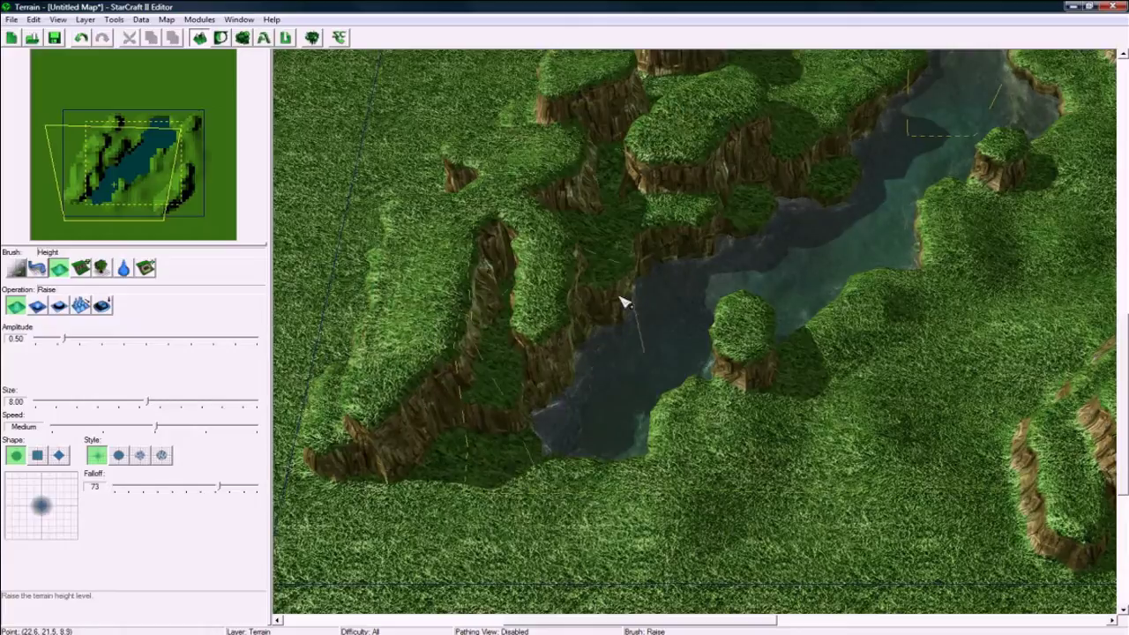
Soften the hills southeast of the river, using the Lower brush at amplitude 0.36 and the Smooth brush at 0.20.
{"action": "right_click_drag", "start_coordinate": [684, 232], "coordinate": [653, 295]}
{"action": "right_click_drag", "start_coordinate": [699, 356], "coordinate": [677, 251]}
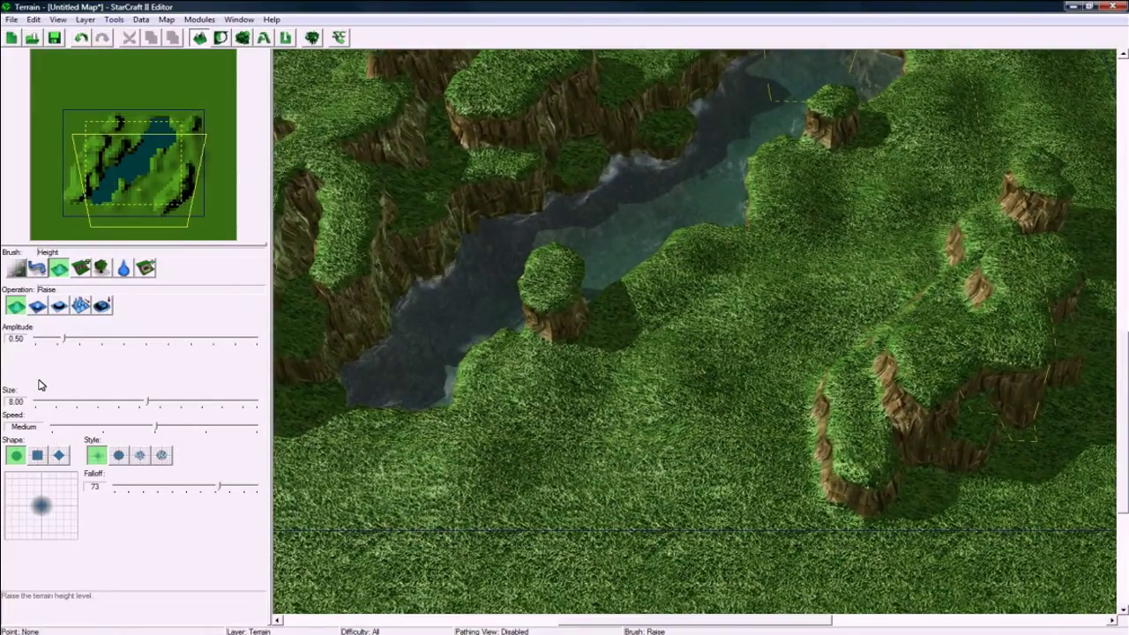
{"action": "right_click_drag", "start_coordinate": [693, 337], "coordinate": [644, 454]}
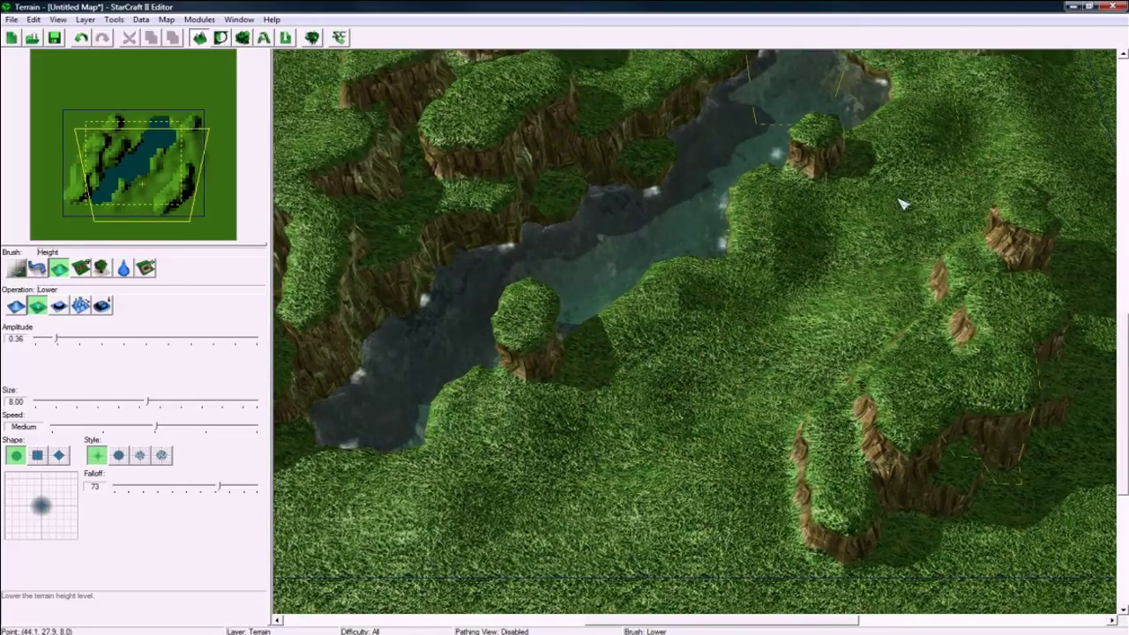
{"action": "left_click", "coordinate": [102, 305]}
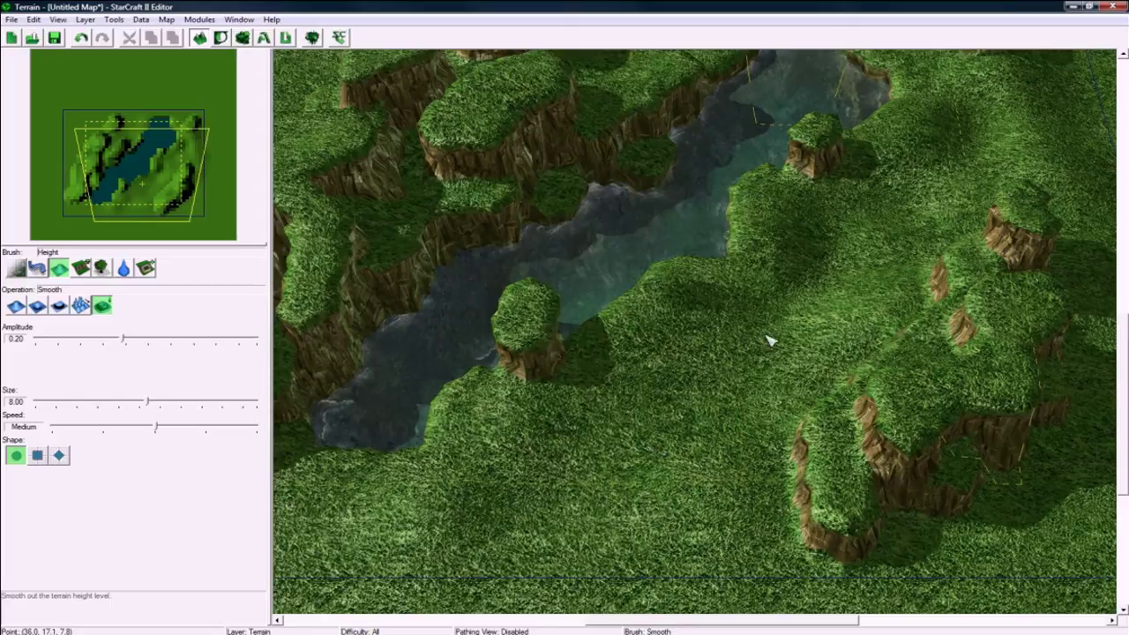
{"action": "mouse_move", "coordinate": [716, 290]}
{"action": "right_mouse_down"}
{"action": "mouse_move", "coordinate": [710, 343]}
{"action": "mouse_move", "coordinate": [743, 421]}
{"action": "right_mouse_up"}
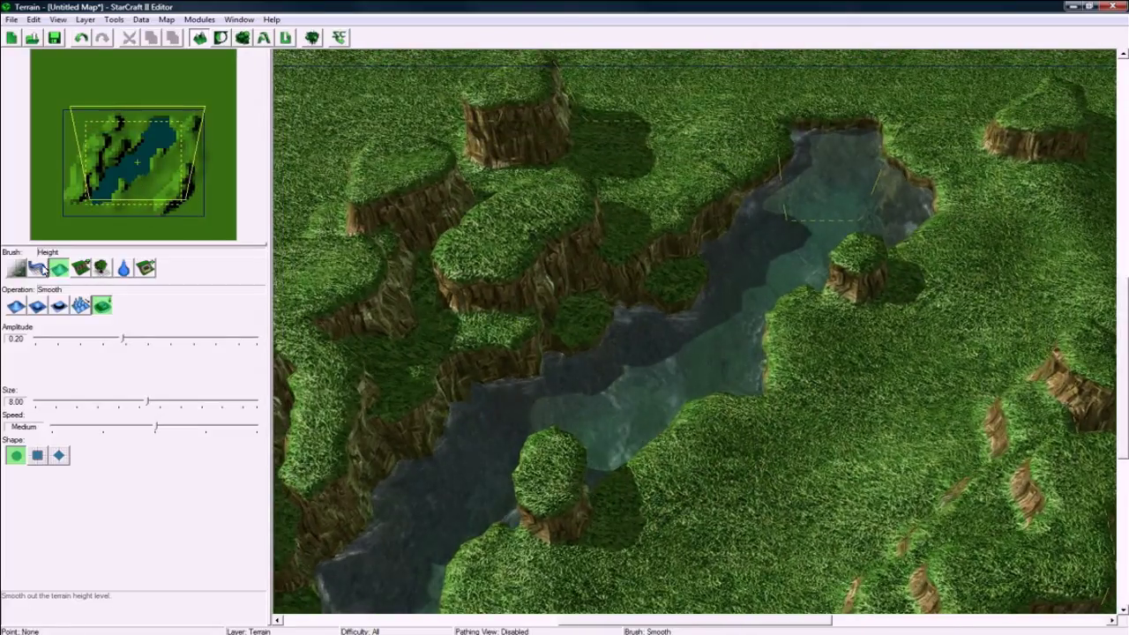
Paint Bel'Shir Grass Light patches across the plain east of the river with the Add Texture brush at size 5 and falloff 87.
{"action": "left_click", "coordinate": [16, 268]}
{"action": "right_click_drag", "start_coordinate": [507, 392], "coordinate": [544, 247]}
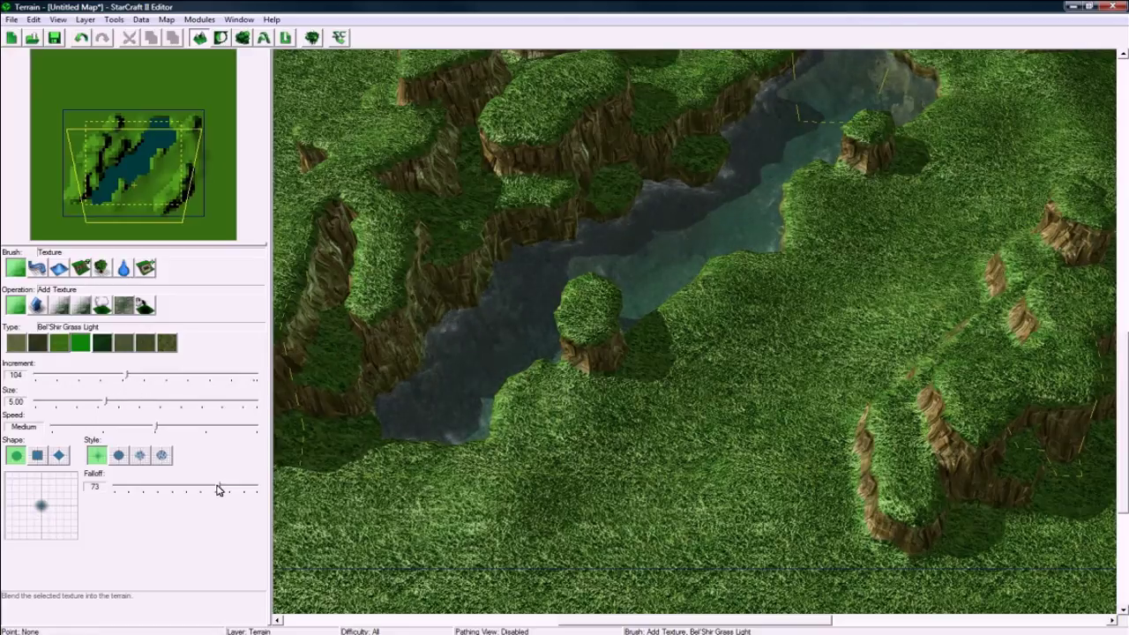
{"action": "mouse_move", "coordinate": [571, 470]}
{"action": "left_mouse_down"}
{"action": "mouse_move", "coordinate": [693, 423]}
{"action": "mouse_move", "coordinate": [761, 433]}
{"action": "mouse_move", "coordinate": [746, 433]}
{"action": "left_mouse_up"}
{"action": "key", "text": "ctrl+z"}
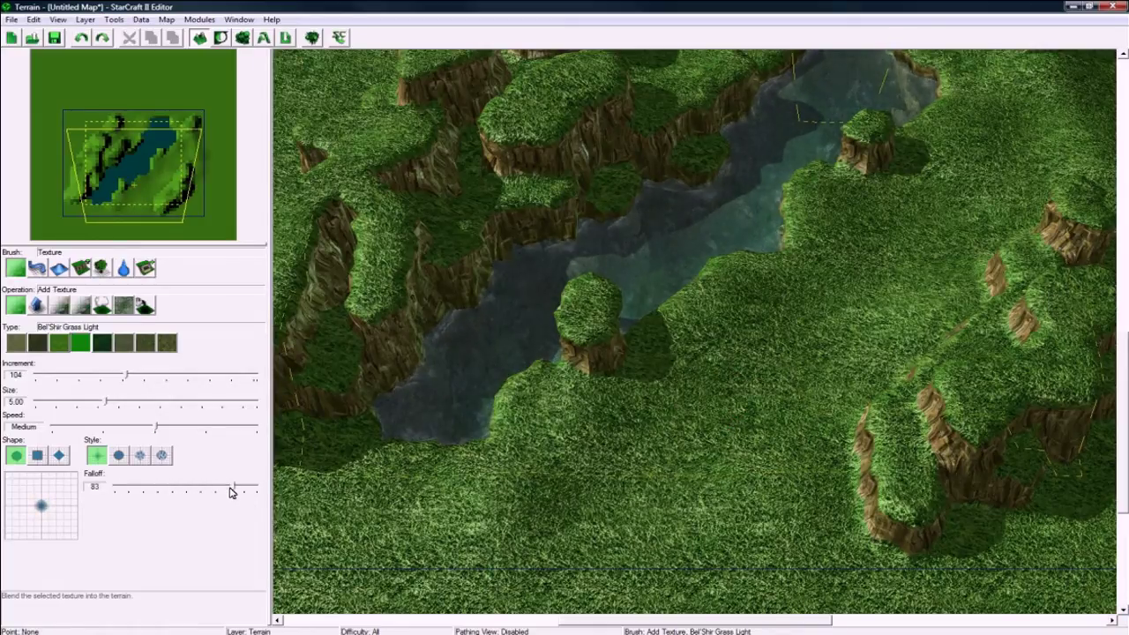
{"action": "scroll", "coordinate": [626, 436], "scroll_direction": "up", "scroll_amount": 2}
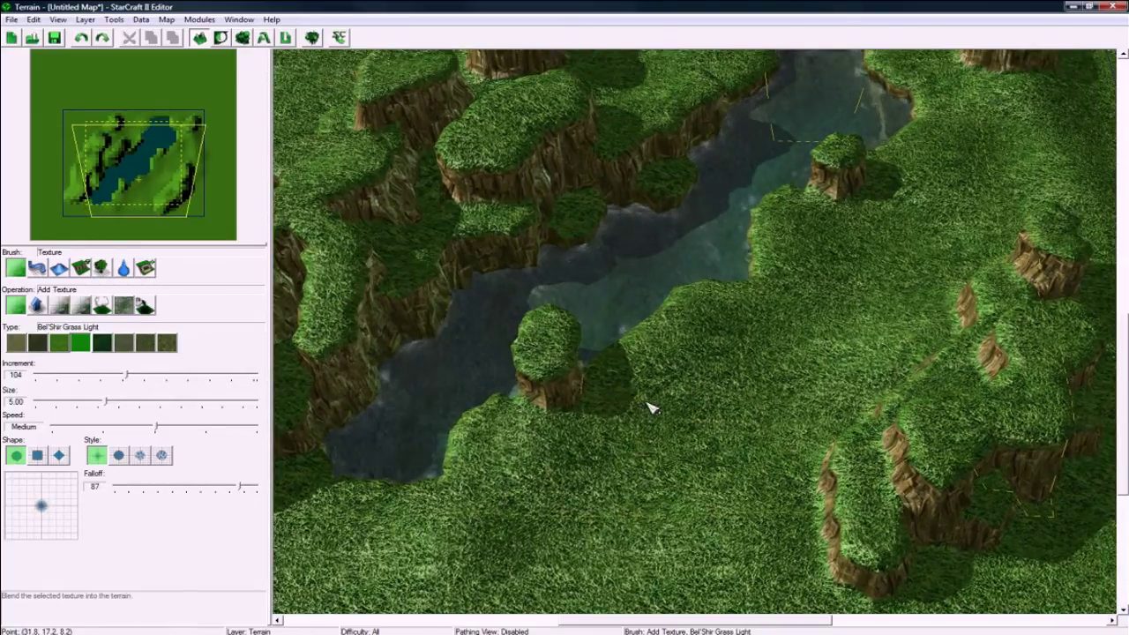
{"action": "mouse_move", "coordinate": [696, 445]}
{"action": "left_mouse_down"}
{"action": "mouse_move", "coordinate": [776, 468]}
{"action": "mouse_move", "coordinate": [849, 397]}
{"action": "mouse_move", "coordinate": [794, 408]}
{"action": "mouse_move", "coordinate": [846, 327]}
{"action": "mouse_move", "coordinate": [816, 341]}
{"action": "left_mouse_up"}
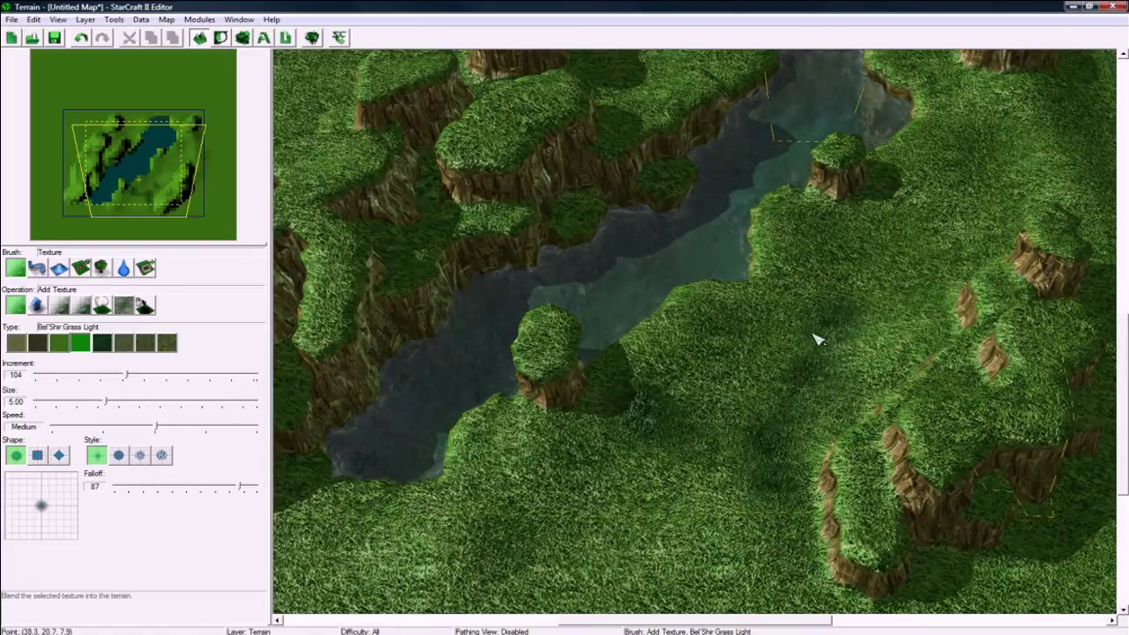
{"action": "right_click_drag", "start_coordinate": [876, 289], "coordinate": [799, 353]}
{"action": "mouse_move", "coordinate": [799, 353]}
{"action": "left_mouse_down"}
{"action": "mouse_move", "coordinate": [841, 321]}
{"action": "mouse_move", "coordinate": [838, 304]}
{"action": "left_mouse_up"}
{"action": "mouse_move", "coordinate": [769, 312]}
{"action": "left_mouse_down"}
{"action": "mouse_move", "coordinate": [776, 280]}
{"action": "mouse_move", "coordinate": [800, 275]}
{"action": "left_mouse_up"}
{"action": "right_click_drag", "start_coordinate": [799, 306], "coordinate": [630, 449]}
{"action": "mouse_move", "coordinate": [692, 363]}
{"action": "left_mouse_down"}
{"action": "mouse_move", "coordinate": [777, 291]}
{"action": "mouse_move", "coordinate": [748, 371]}
{"action": "mouse_move", "coordinate": [794, 353]}
{"action": "mouse_move", "coordinate": [852, 272]}
{"action": "mouse_move", "coordinate": [890, 348]}
{"action": "mouse_move", "coordinate": [926, 473]}
{"action": "mouse_move", "coordinate": [801, 459]}
{"action": "mouse_move", "coordinate": [741, 429]}
{"action": "mouse_move", "coordinate": [627, 416]}
{"action": "left_mouse_up"}
Blend Bel'Shir Grass Light over the cliff plateaus and the lower ground between them northwest of the river.
{"action": "right_click_drag", "start_coordinate": [627, 415], "coordinate": [901, 371]}
{"action": "mouse_move", "coordinate": [614, 298]}
{"action": "left_mouse_down"}
{"action": "mouse_move", "coordinate": [539, 335]}
{"action": "mouse_move", "coordinate": [635, 294]}
{"action": "mouse_move", "coordinate": [638, 280]}
{"action": "left_mouse_up"}
{"action": "mouse_move", "coordinate": [718, 245]}
{"action": "left_mouse_down"}
{"action": "mouse_move", "coordinate": [738, 264]}
{"action": "mouse_move", "coordinate": [469, 262]}
{"action": "mouse_move", "coordinate": [378, 402]}
{"action": "left_mouse_up"}
{"action": "right_click_drag", "start_coordinate": [377, 402], "coordinate": [457, 325]}
{"action": "mouse_move", "coordinate": [457, 326]}
{"action": "left_mouse_down"}
{"action": "mouse_move", "coordinate": [414, 358]}
{"action": "mouse_move", "coordinate": [343, 489]}
{"action": "mouse_move", "coordinate": [450, 372]}
{"action": "mouse_move", "coordinate": [494, 382]}
{"action": "left_mouse_up"}
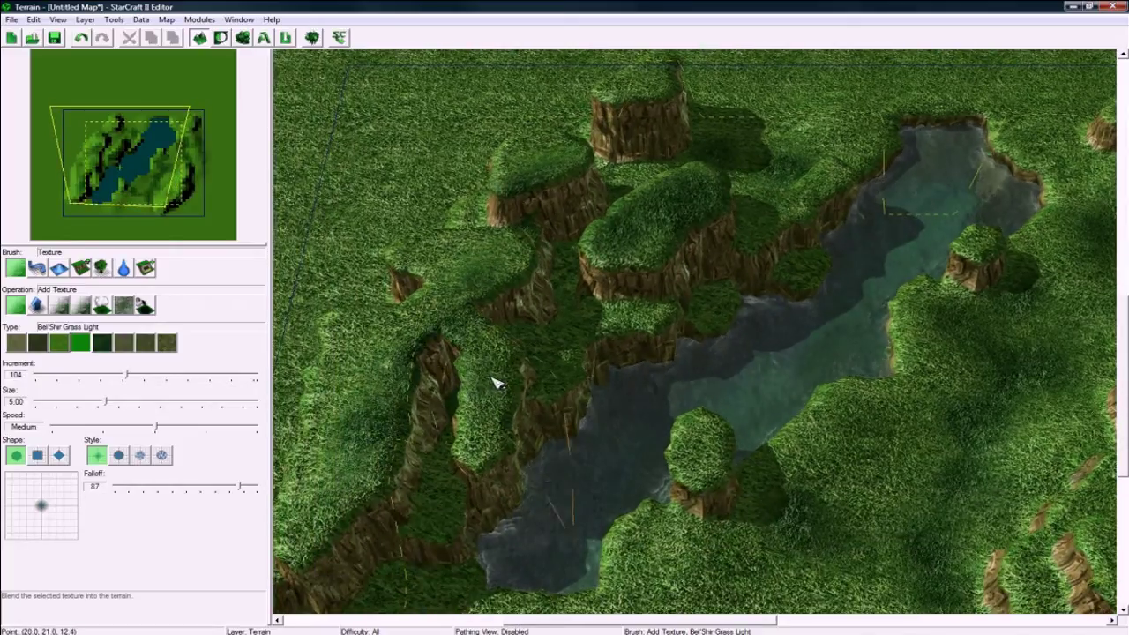
{"action": "right_click_drag", "start_coordinate": [494, 383], "coordinate": [456, 323]}
{"action": "mouse_move", "coordinate": [455, 323]}
{"action": "left_mouse_down"}
{"action": "mouse_move", "coordinate": [501, 238]}
{"action": "mouse_move", "coordinate": [551, 228]}
{"action": "left_mouse_up"}
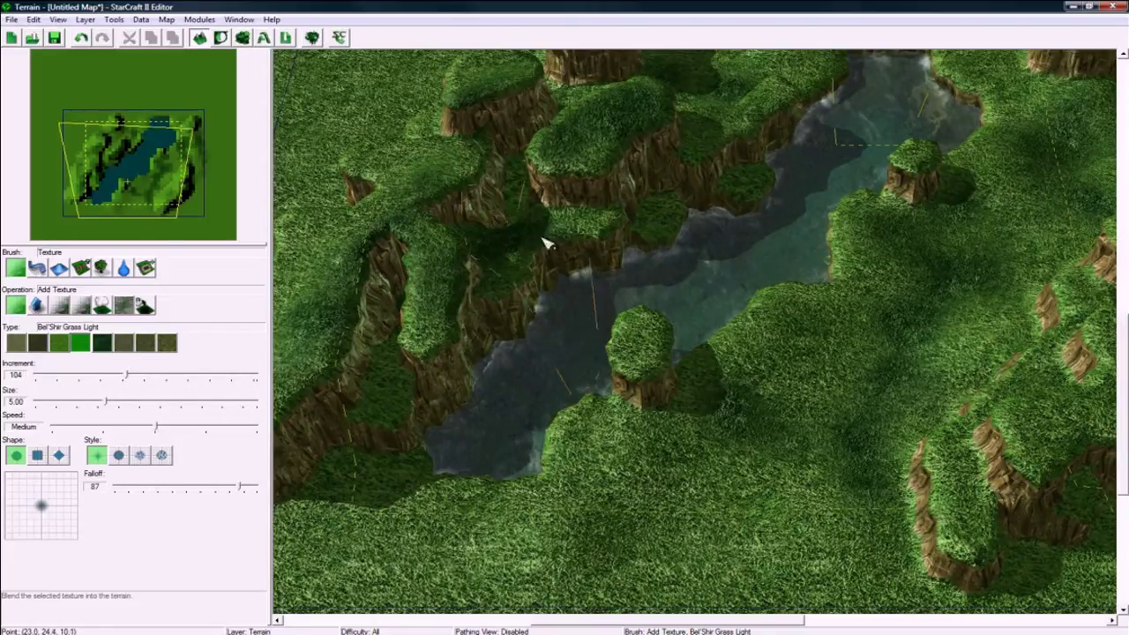
Paint Bel'Shir Grass Light patches on the plain south of the river's southwest end.
{"action": "right_click_drag", "start_coordinate": [537, 252], "coordinate": [647, 378]}
{"action": "mouse_move", "coordinate": [647, 378]}
{"action": "left_mouse_down"}
{"action": "mouse_move", "coordinate": [559, 373]}
{"action": "mouse_move", "coordinate": [589, 404]}
{"action": "left_mouse_up"}
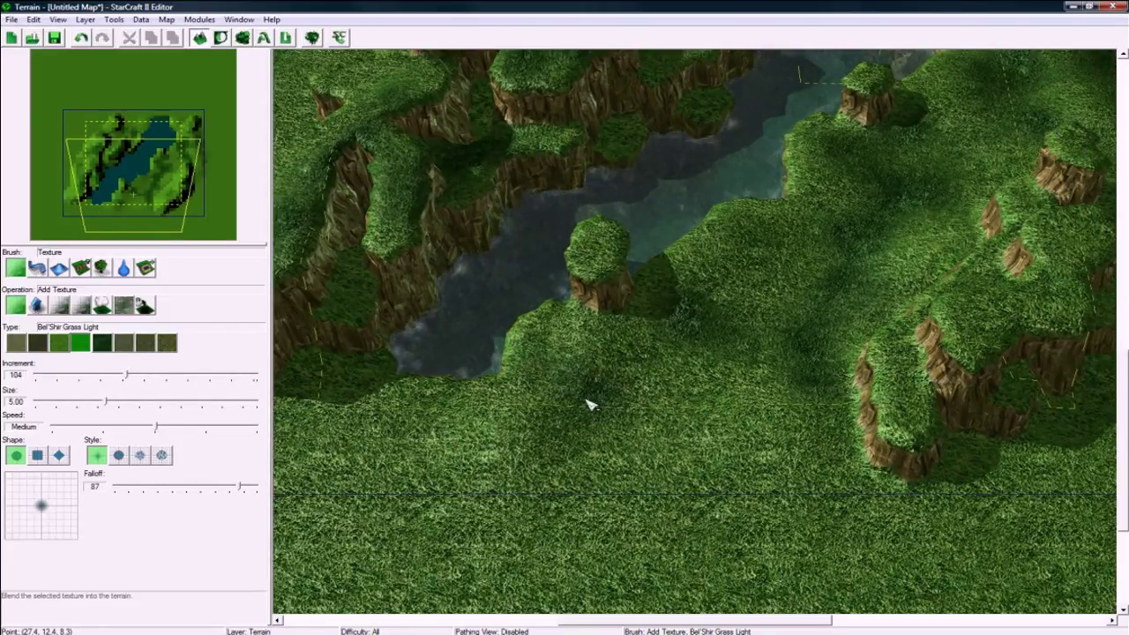
{"action": "mouse_move", "coordinate": [685, 380]}
{"action": "left_mouse_down"}
{"action": "mouse_move", "coordinate": [676, 424]}
{"action": "mouse_move", "coordinate": [505, 438]}
{"action": "left_mouse_up"}
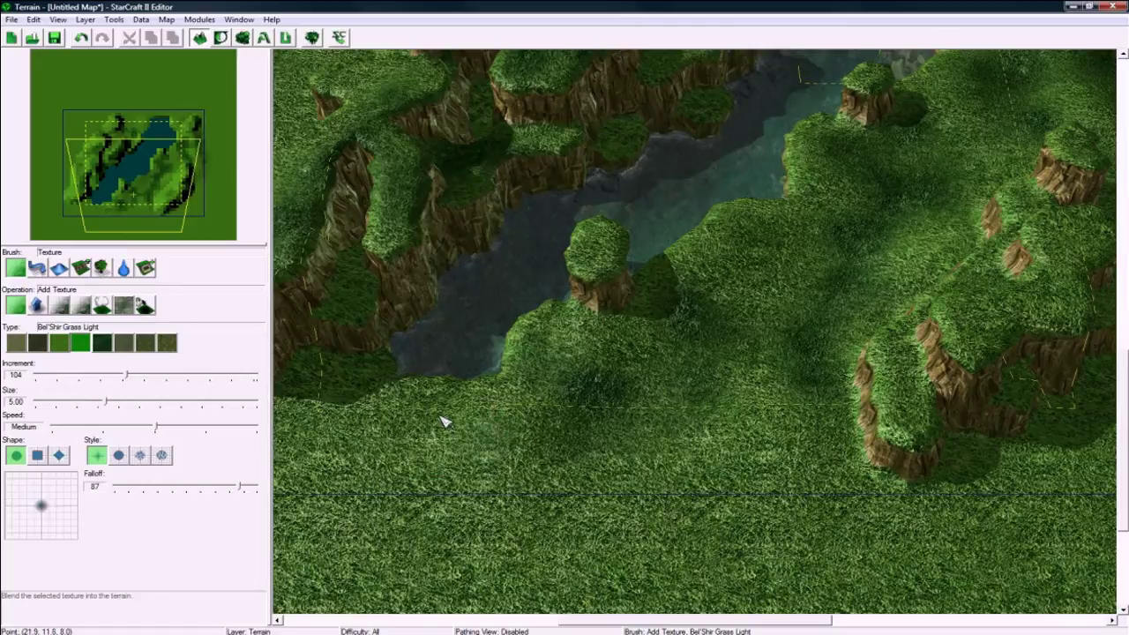
{"action": "left_click_drag", "start_coordinate": [443, 422], "coordinate": [595, 436]}
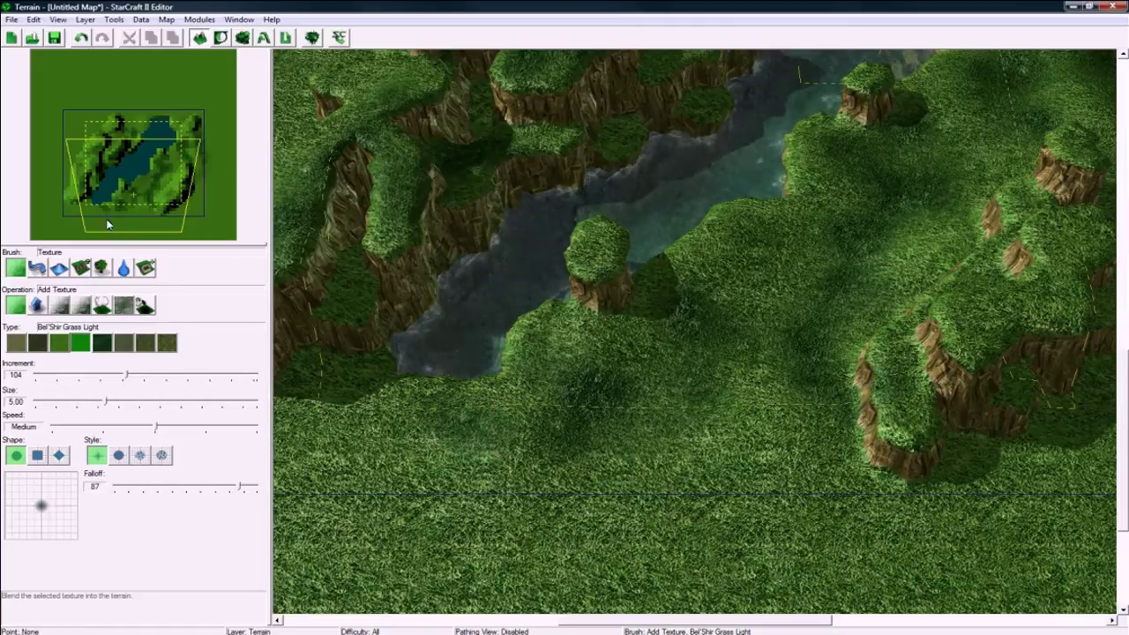
Switch to doodad placement, filter the doodads to the Bel'Shir (Jungle) tileset and choose Tree - Bel'Shir.
{"action": "left_click", "coordinate": [114, 20]}
{"action": "left_click", "coordinate": [104, 53]}
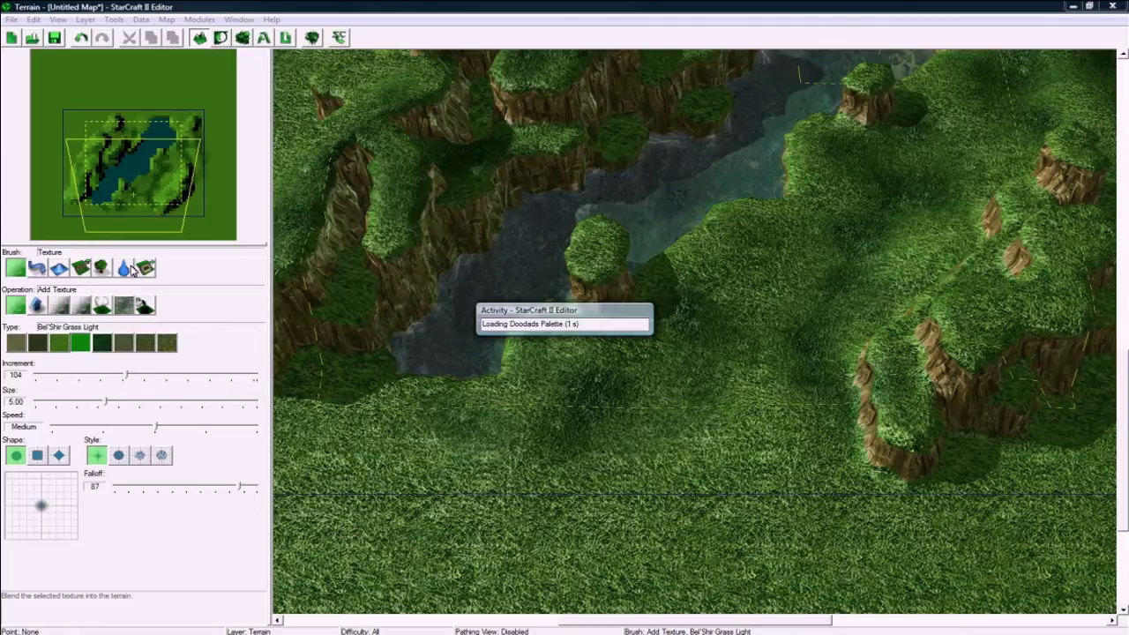
{"action": "left_click", "coordinate": [118, 269]}
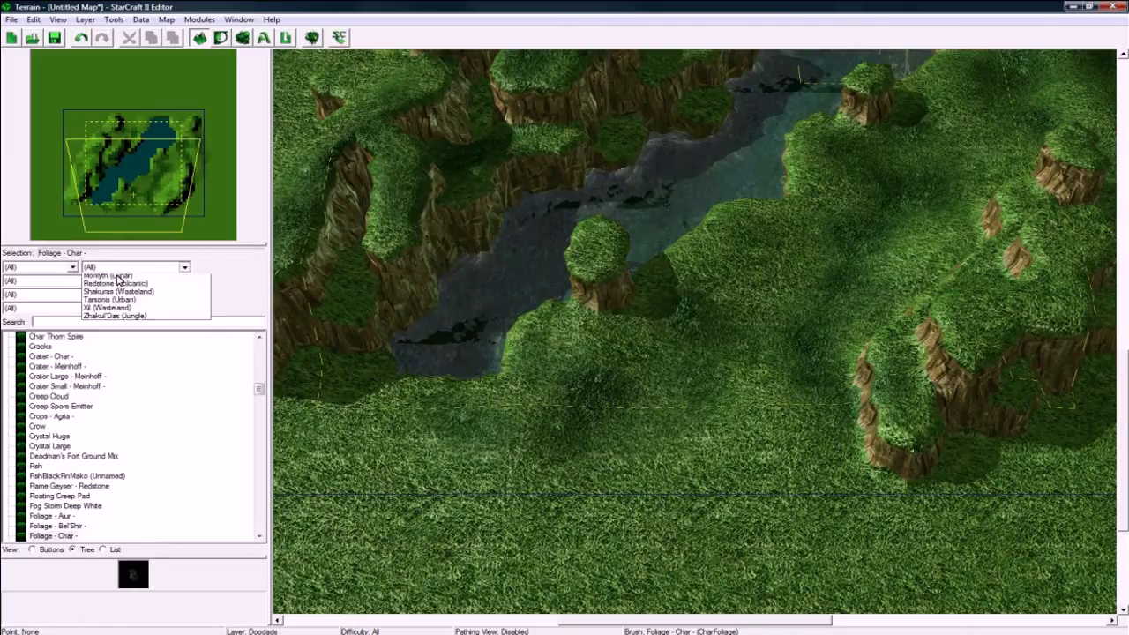
{"action": "left_click", "coordinate": [119, 287]}
{"action": "left_click_drag", "start_coordinate": [257, 474], "coordinate": [247, 426]}
{"action": "left_click", "coordinate": [71, 389]}
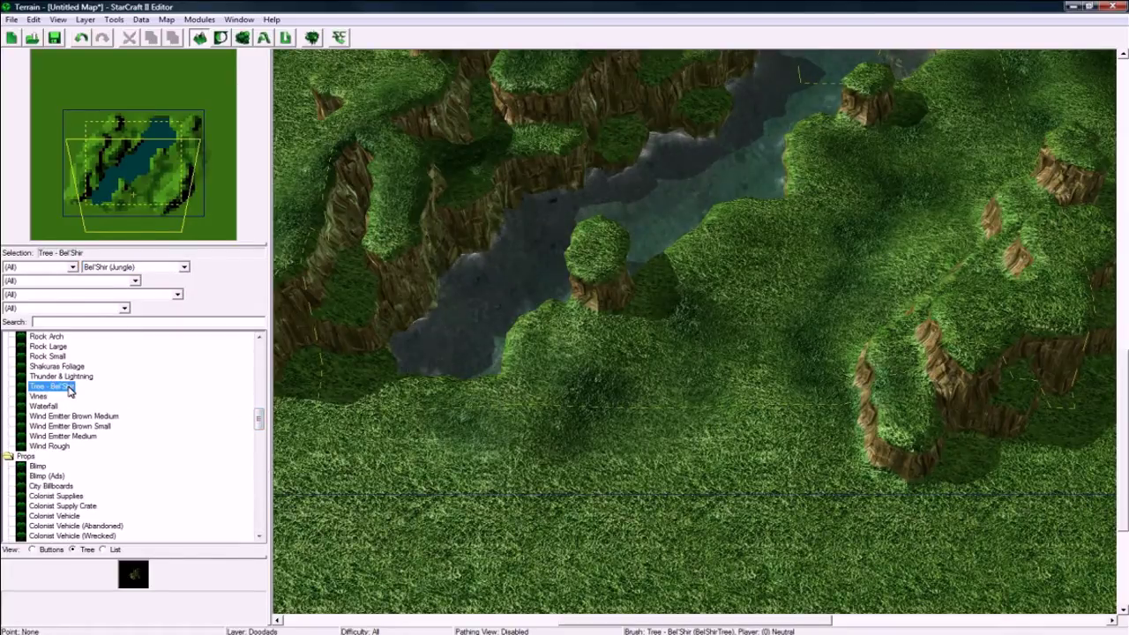
Place Bel'Shir trees across the cliff plateaus and the lower ground between them northwest of the river.
{"action": "right_click_drag", "start_coordinate": [414, 351], "coordinate": [467, 445]}
{"action": "mouse_move", "coordinate": [467, 323]}
{"action": "left_mouse_down"}
{"action": "mouse_move", "coordinate": [456, 305]}
{"action": "mouse_move", "coordinate": [604, 156]}
{"action": "mouse_move", "coordinate": [598, 214]}
{"action": "mouse_move", "coordinate": [514, 255]}
{"action": "left_mouse_up"}
{"action": "right_click_drag", "start_coordinate": [474, 190], "coordinate": [488, 209]}
{"action": "left_click", "coordinate": [463, 196]}
{"action": "right_click_drag", "start_coordinate": [534, 162], "coordinate": [517, 219]}
{"action": "left_click", "coordinate": [396, 289]}
{"action": "right_click_drag", "start_coordinate": [412, 314], "coordinate": [437, 243]}
{"action": "left_click", "coordinate": [359, 309]}
{"action": "right_click_drag", "start_coordinate": [548, 380], "coordinate": [462, 341]}
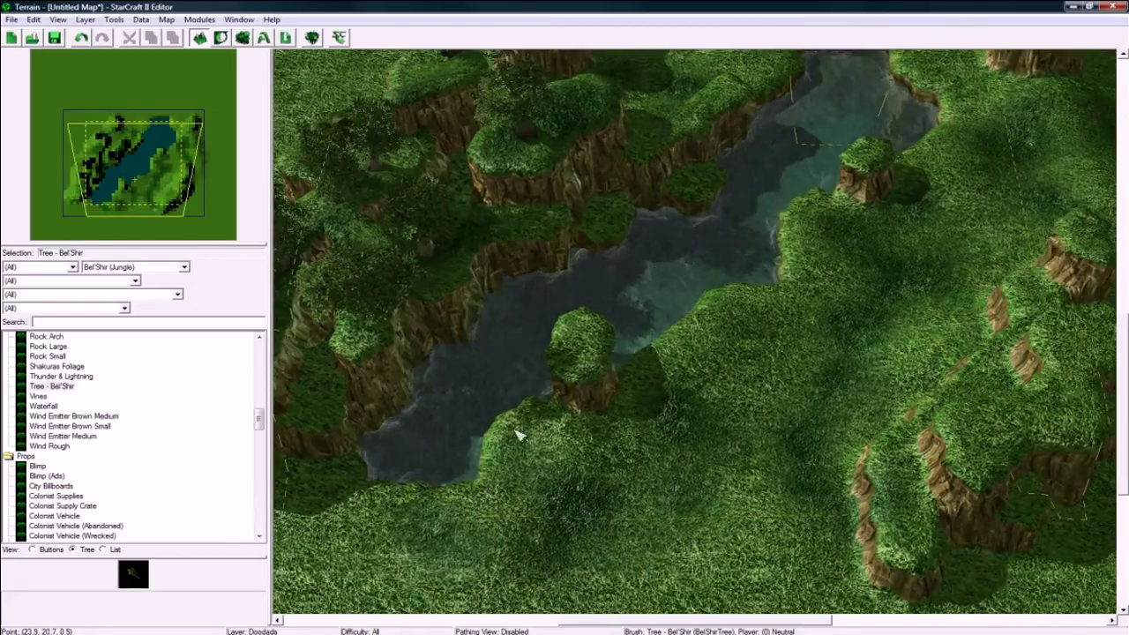
Place Bel'Shir trees on the cliff plateaus southeast of the river and the ground just north of them.
{"action": "mouse_move", "coordinate": [702, 381]}
{"action": "right_mouse_down"}
{"action": "mouse_move", "coordinate": [670, 369]}
{"action": "mouse_move", "coordinate": [532, 377]}
{"action": "right_mouse_up"}
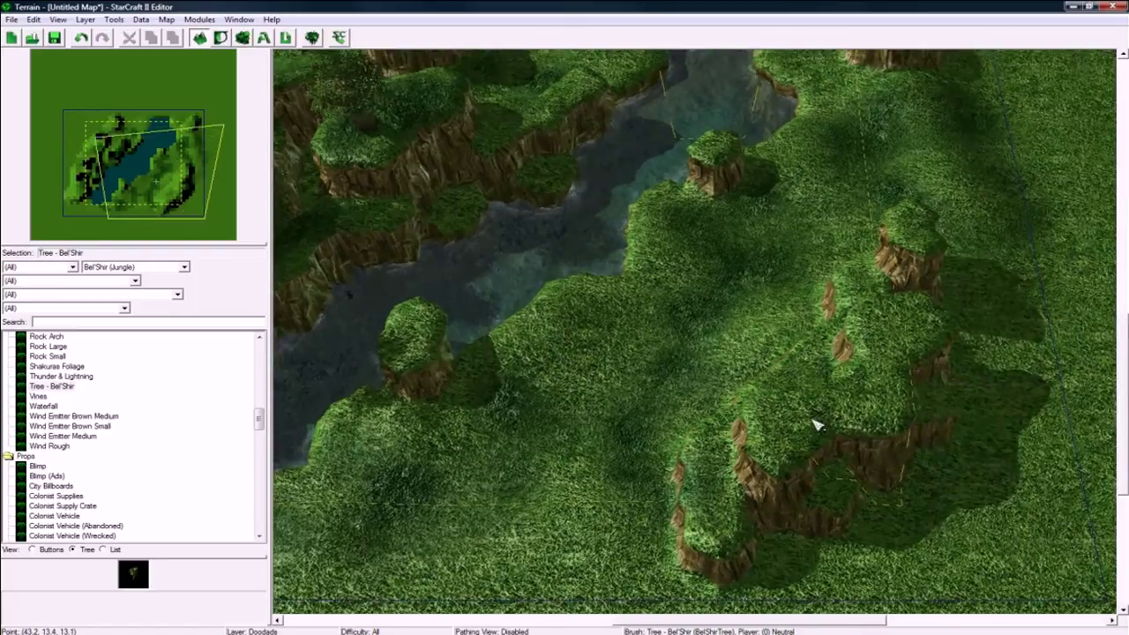
{"action": "left_click", "coordinate": [889, 368]}
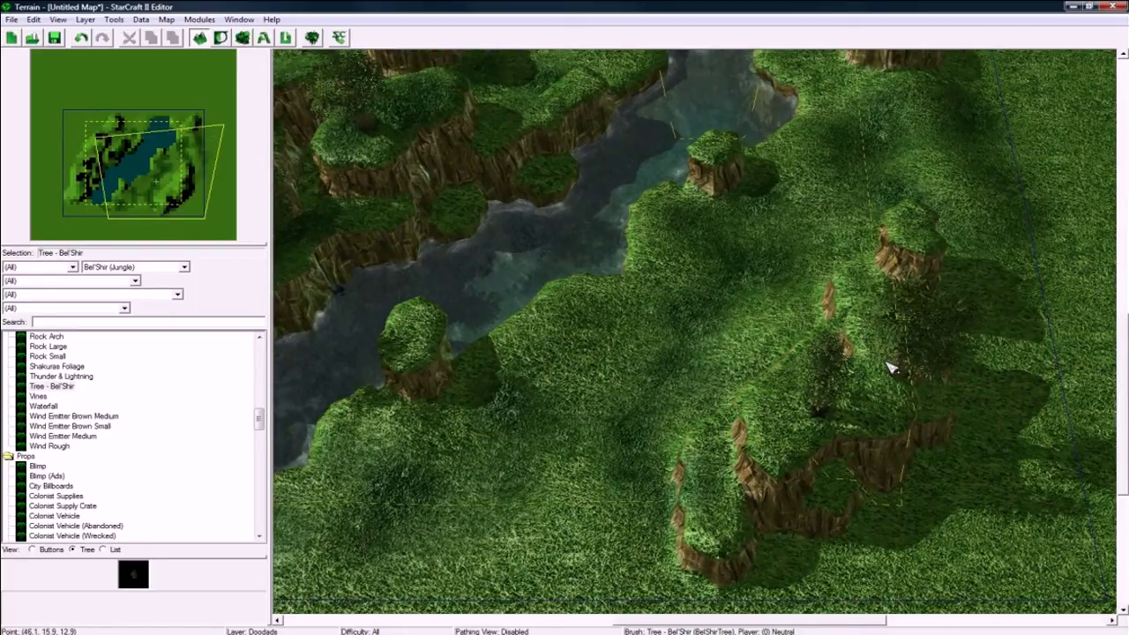
{"action": "left_click", "coordinate": [853, 307]}
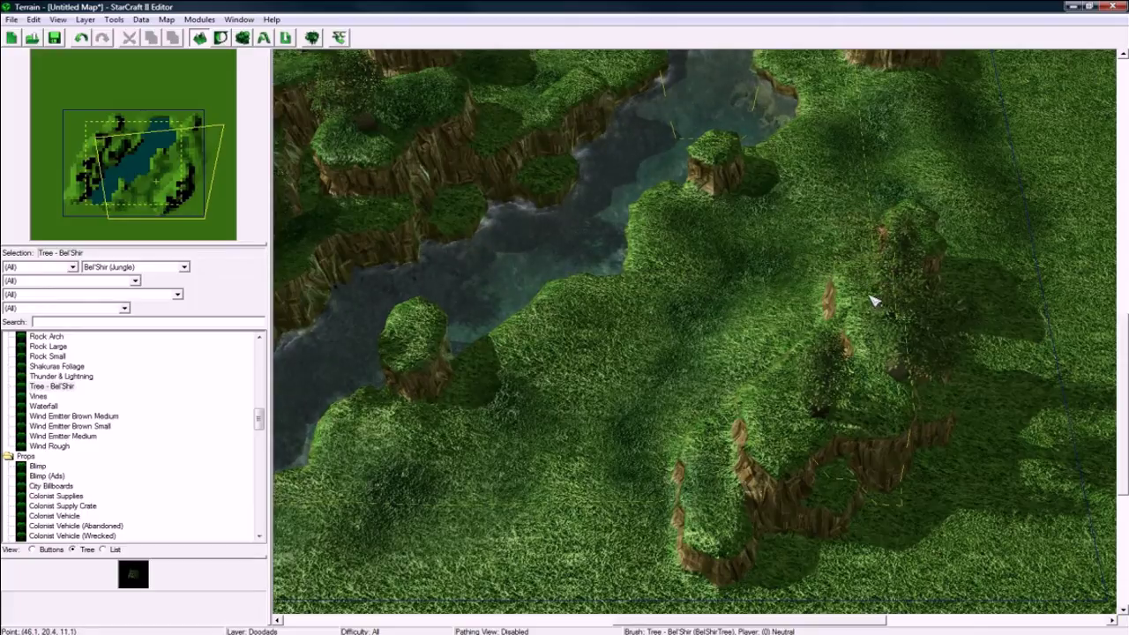
{"action": "right_click_drag", "start_coordinate": [732, 318], "coordinate": [598, 416]}
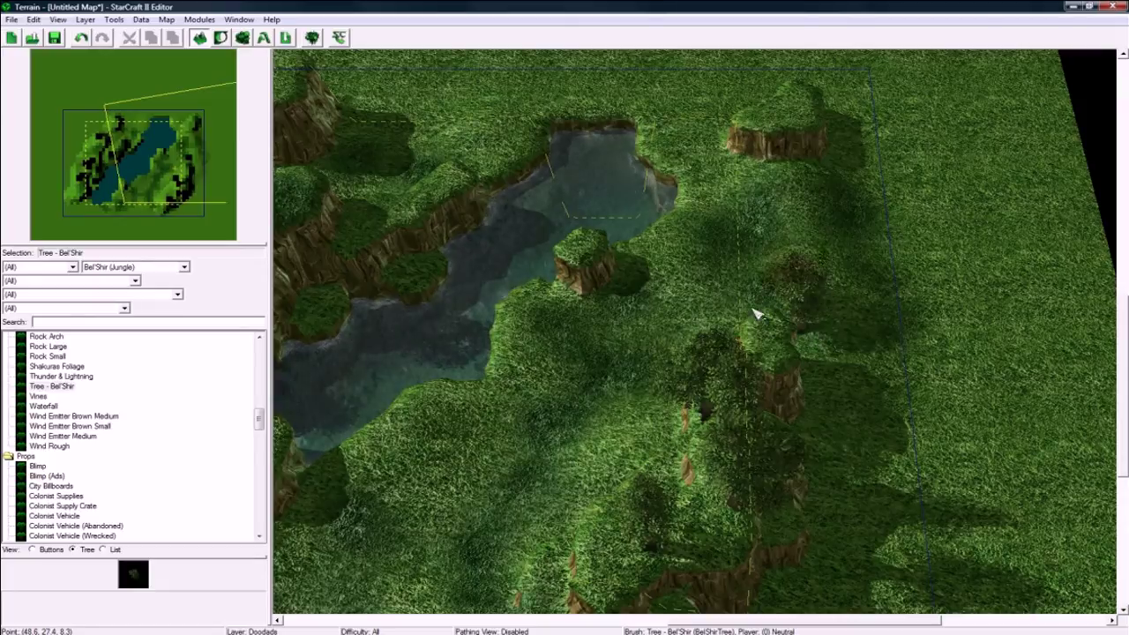
Place Bel'Shir palm trees along the river's east bank and beside the southeastern cliffs.
{"action": "right_click_drag", "start_coordinate": [642, 329], "coordinate": [606, 309]}
{"action": "left_click", "coordinate": [598, 309]}
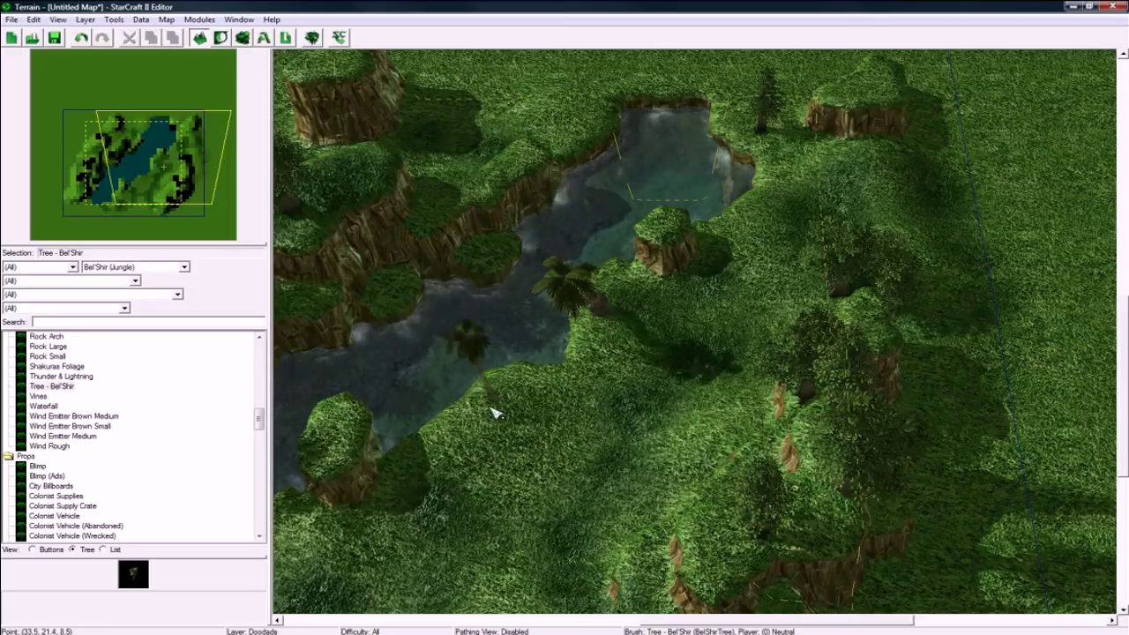
{"action": "right_click_drag", "start_coordinate": [590, 443], "coordinate": [638, 360]}
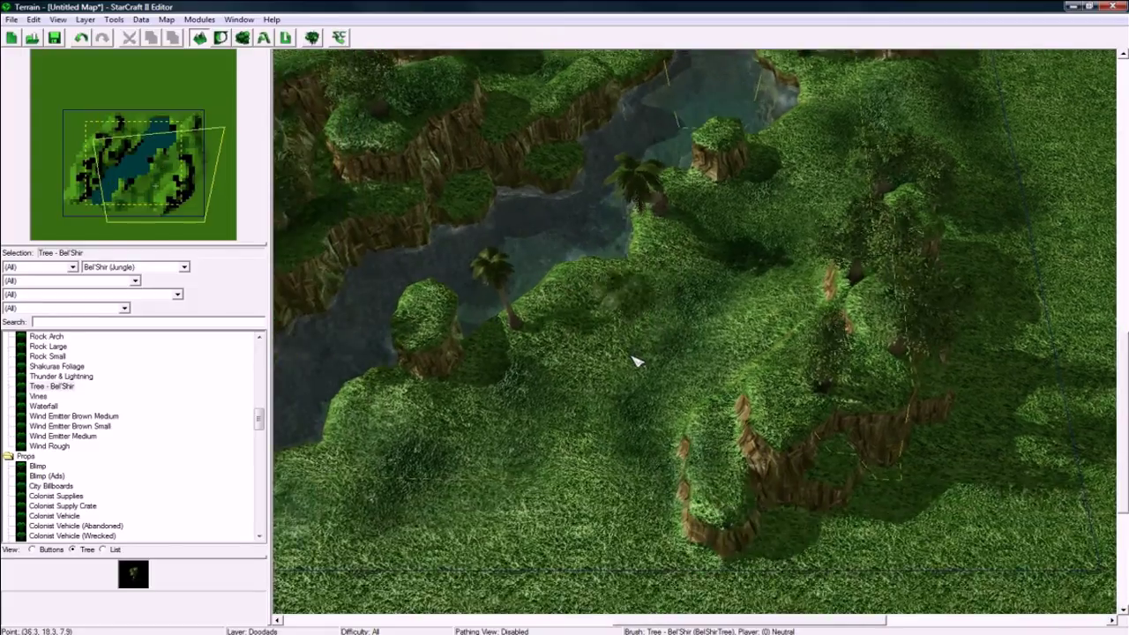
{"action": "left_click", "coordinate": [734, 374]}
{"action": "right_click_drag", "start_coordinate": [749, 353], "coordinate": [607, 376]}
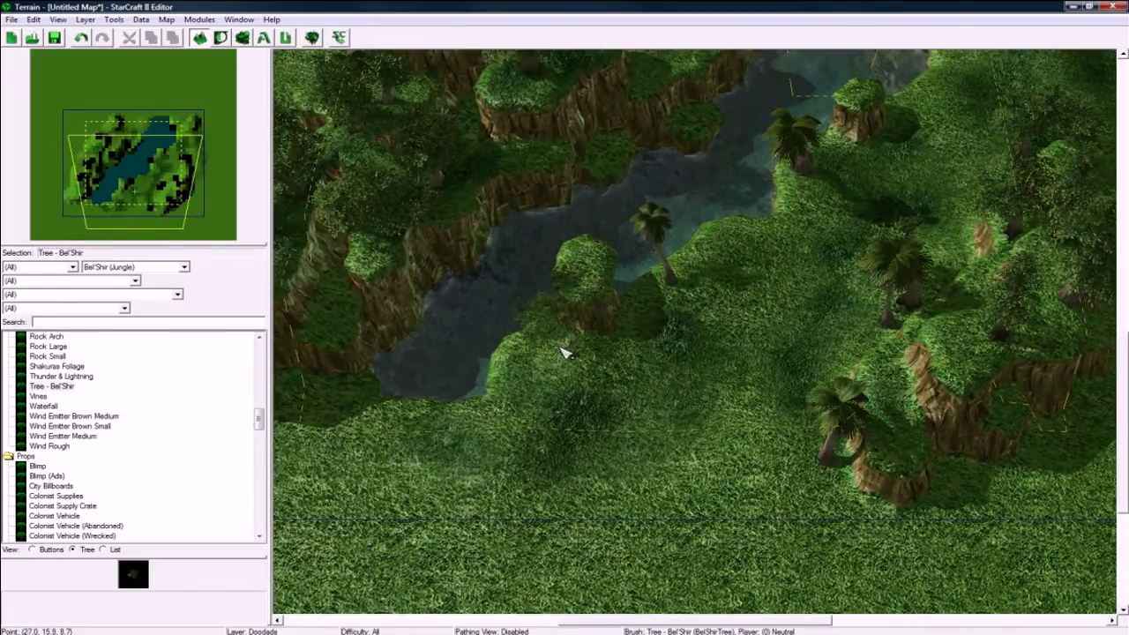
Add Bel'Shir trees beside the river's southwest end and palms and leafy trees on the westernmost cliff.
{"action": "right_click_drag", "start_coordinate": [461, 340], "coordinate": [497, 365]}
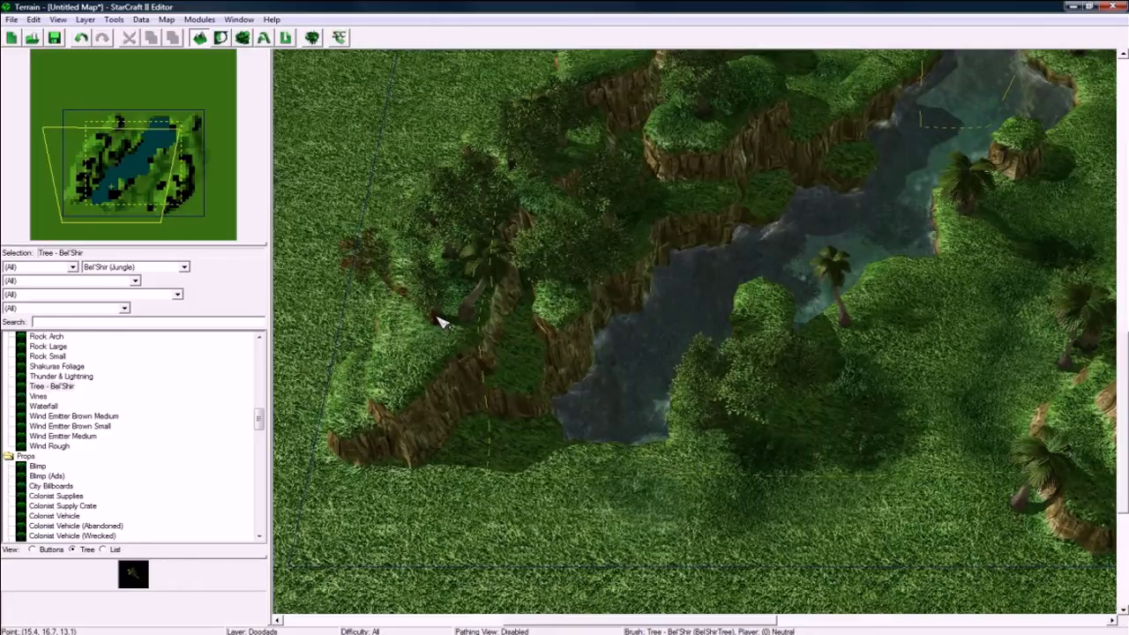
{"action": "right_click_drag", "start_coordinate": [466, 312], "coordinate": [464, 358]}
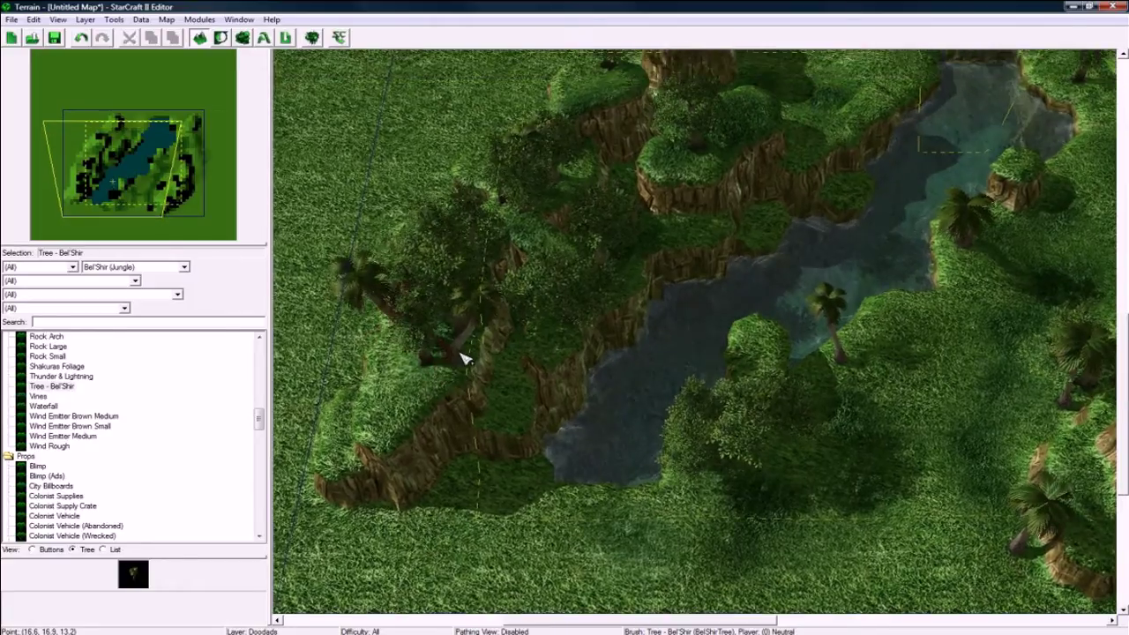
{"action": "left_click", "coordinate": [391, 411]}
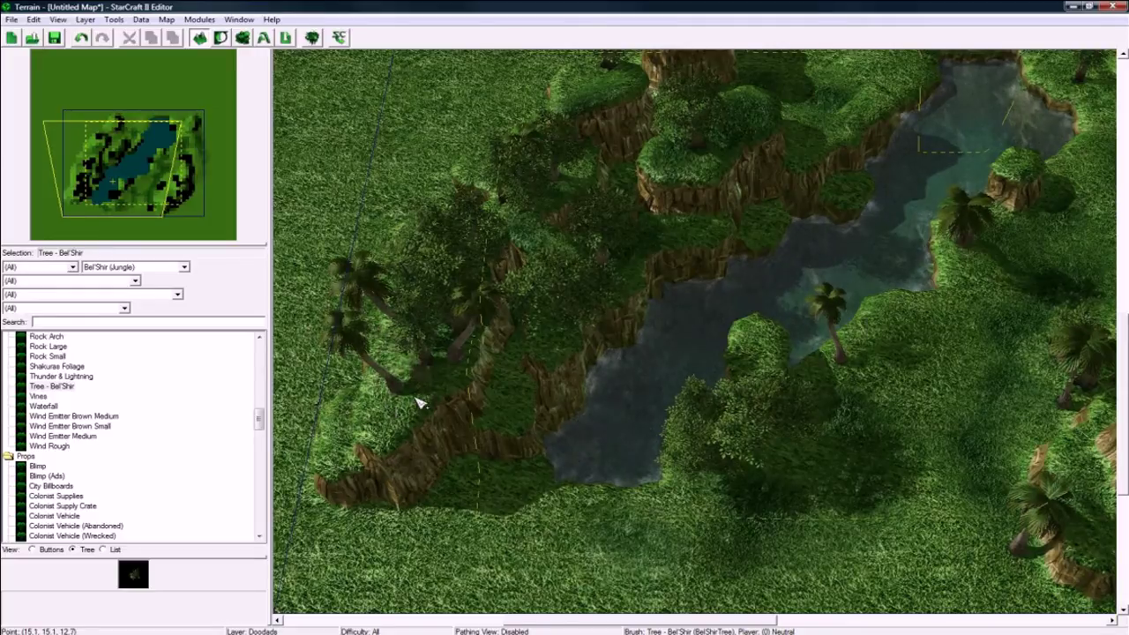
{"action": "left_click", "coordinate": [391, 407]}
{"action": "right_click_drag", "start_coordinate": [495, 440], "coordinate": [470, 407]}
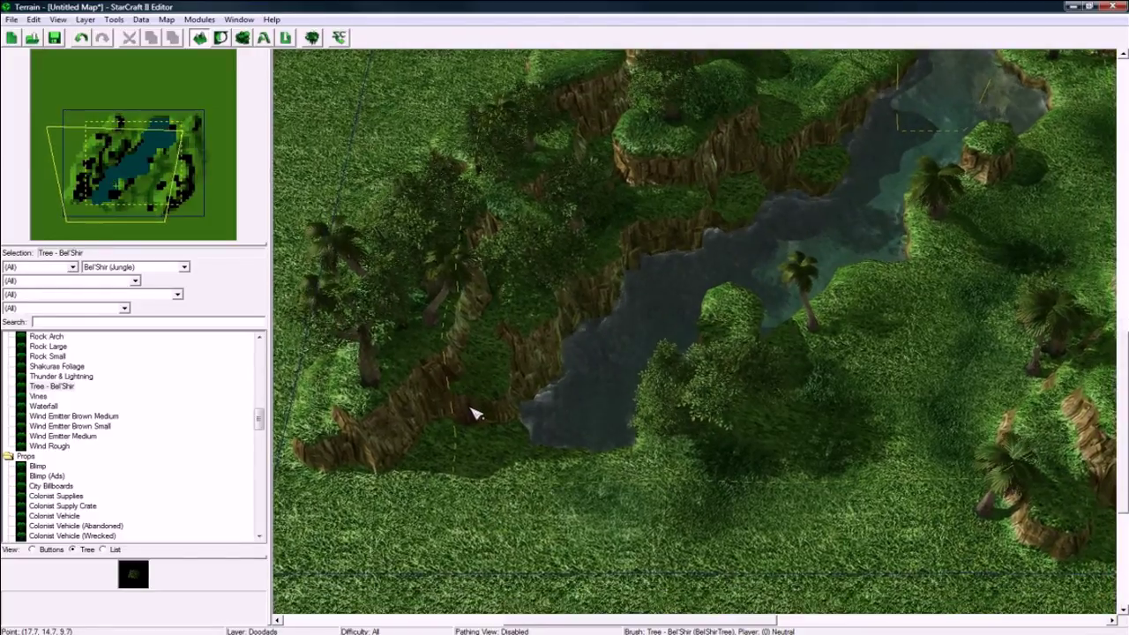
Add Bel'Shir palms and a leafy tree on the east bank beside the rock pillar near the river's north end.
{"action": "right_click_drag", "start_coordinate": [689, 347], "coordinate": [617, 408]}
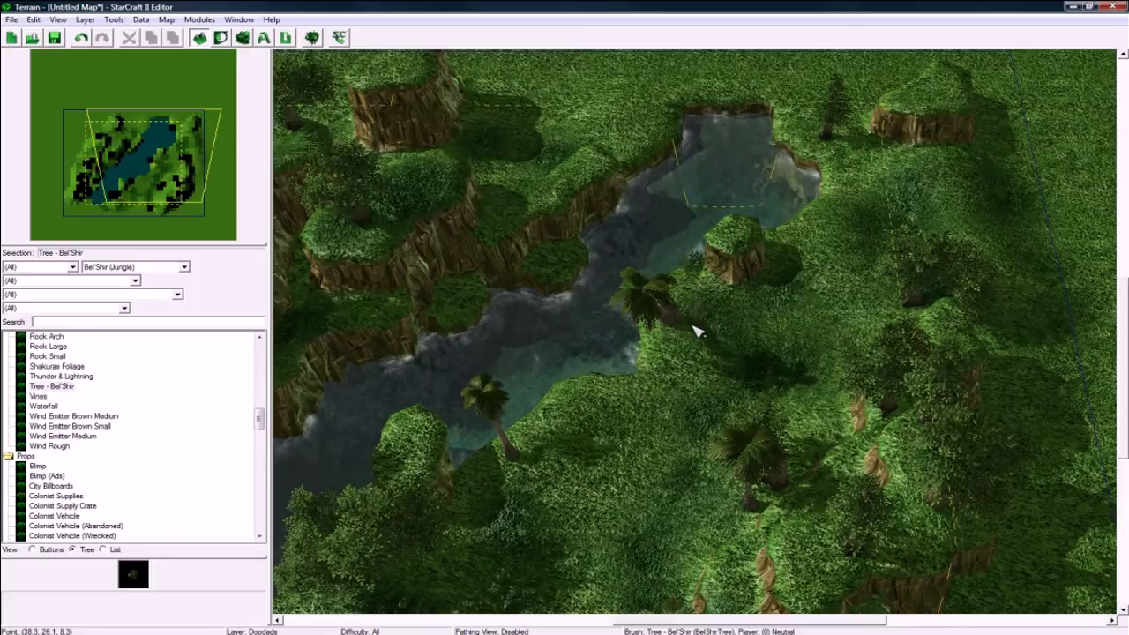
{"action": "right_click_drag", "start_coordinate": [696, 331], "coordinate": [676, 353]}
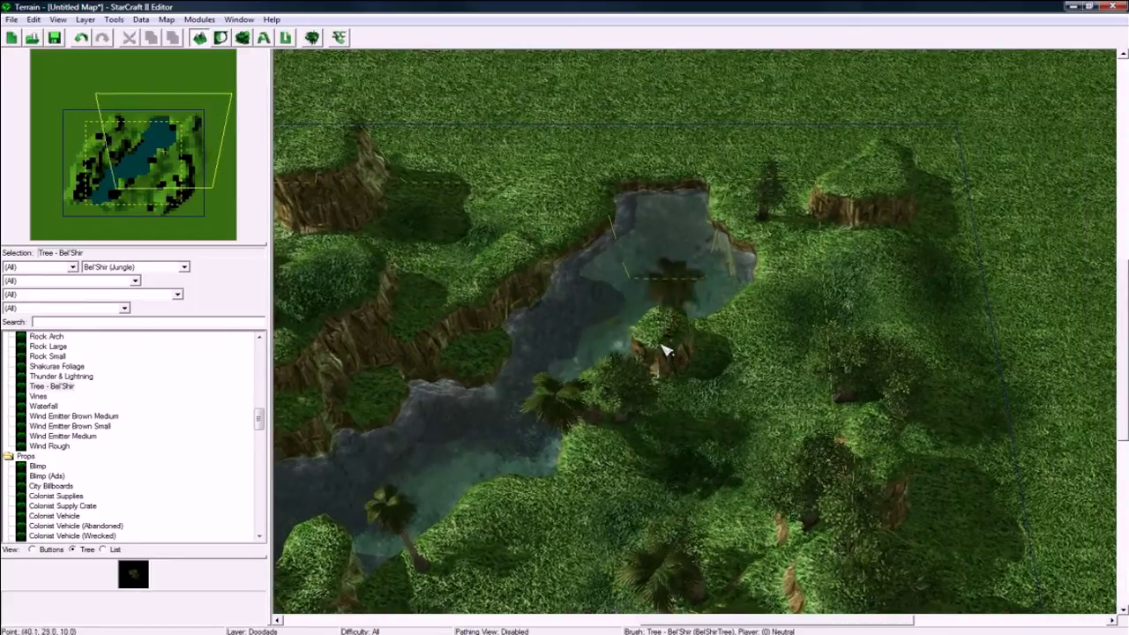
{"action": "right_click_drag", "start_coordinate": [599, 399], "coordinate": [646, 379]}
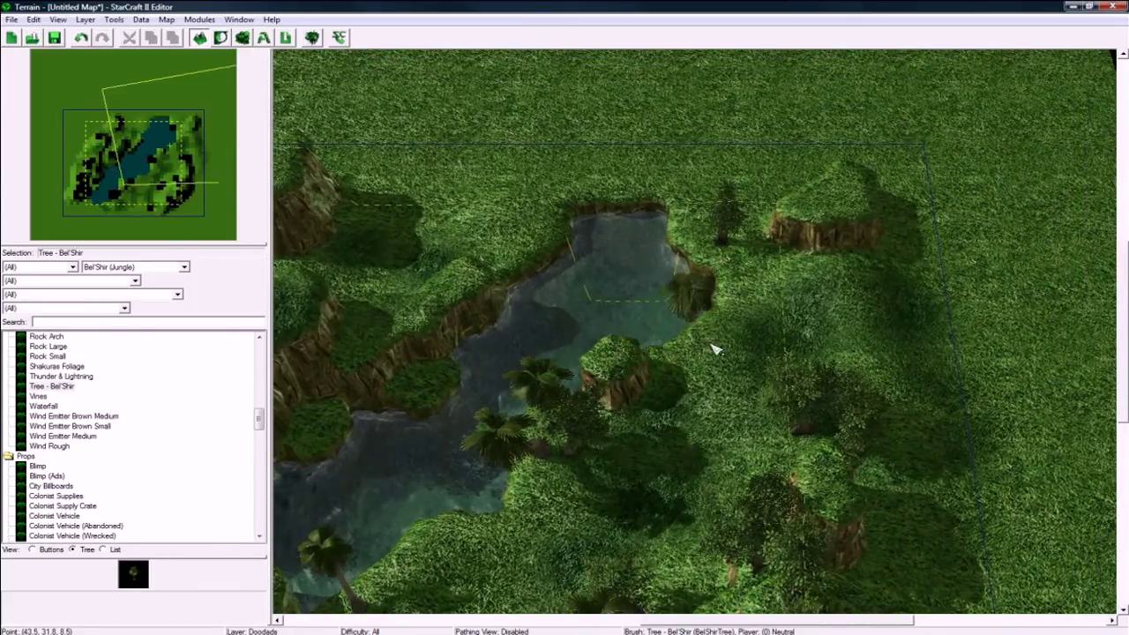
{"action": "right_click_drag", "start_coordinate": [714, 349], "coordinate": [626, 325]}
Place Bel'Shir palms and leafy trees on the ground and plateaus northwest of the river's north end.
{"action": "left_click", "coordinate": [615, 302]}
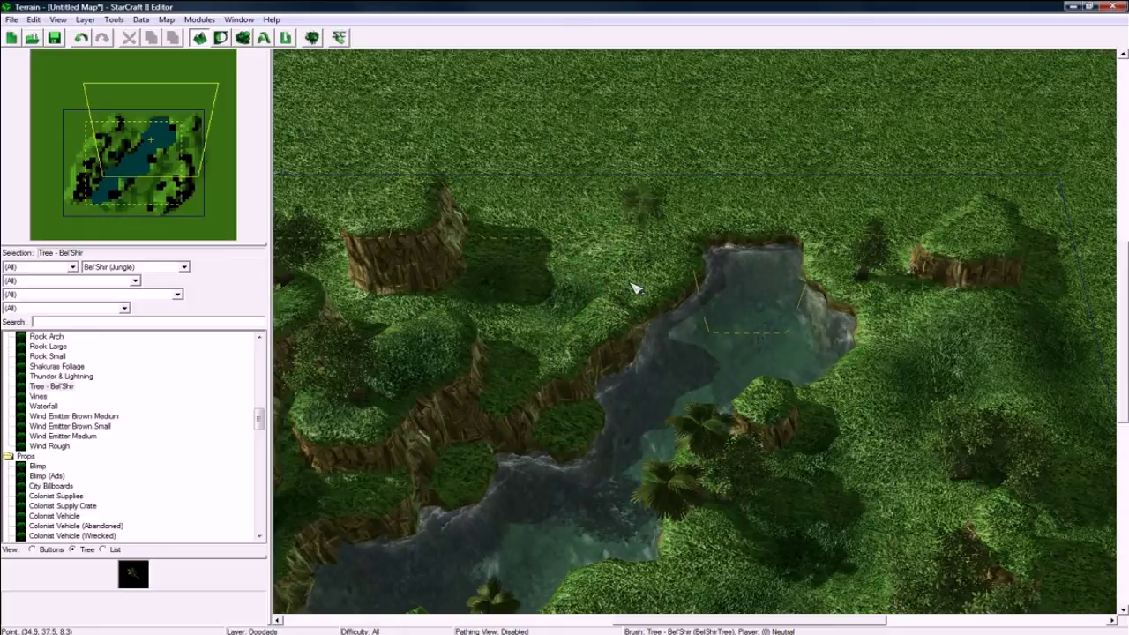
{"action": "left_click", "coordinate": [668, 269]}
{"action": "key", "text": "Left"}
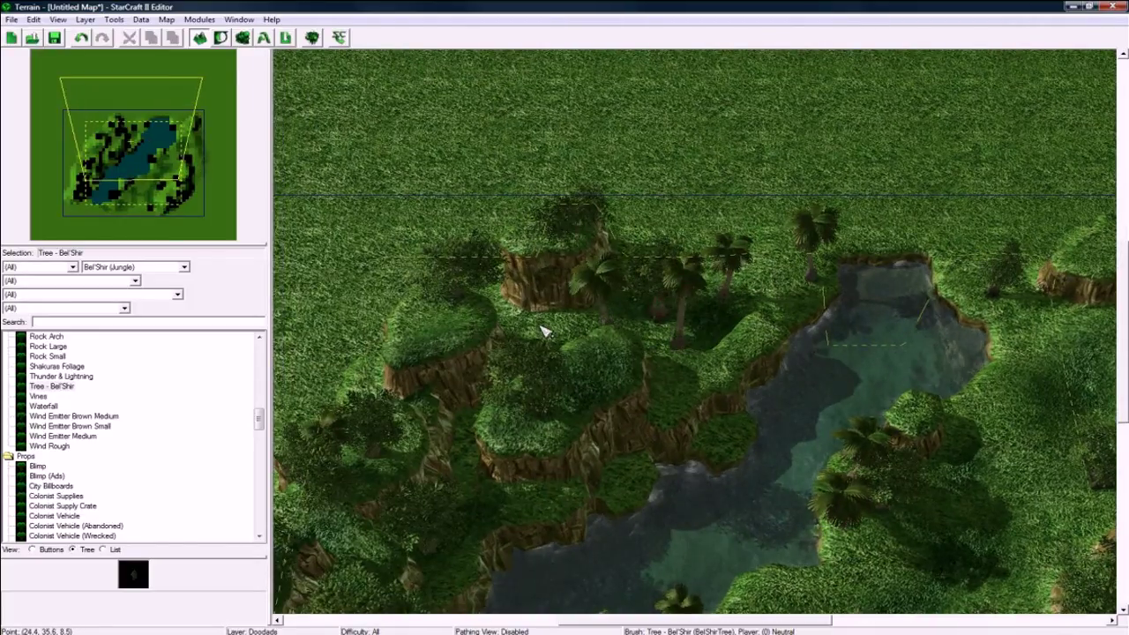
{"action": "key", "text": "Left"}
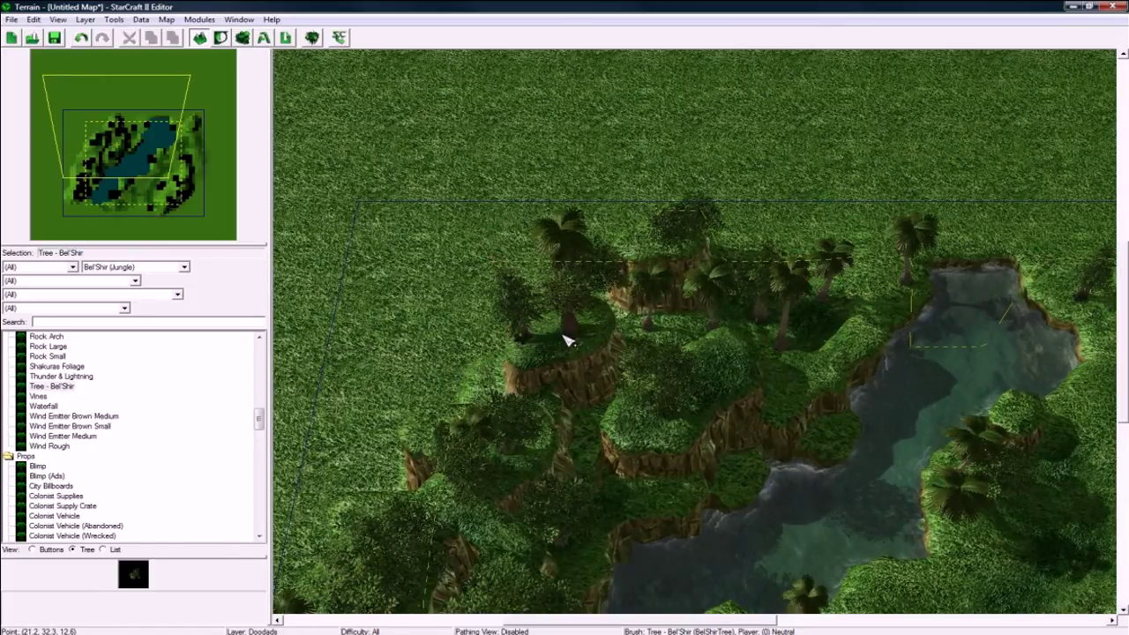
{"action": "key", "text": "Down"}
Line the map's east, south, west and north borders with a dense belt of Bel'Shir trees.
{"action": "middle_click_drag", "start_coordinate": [657, 374], "coordinate": [711, 377]}
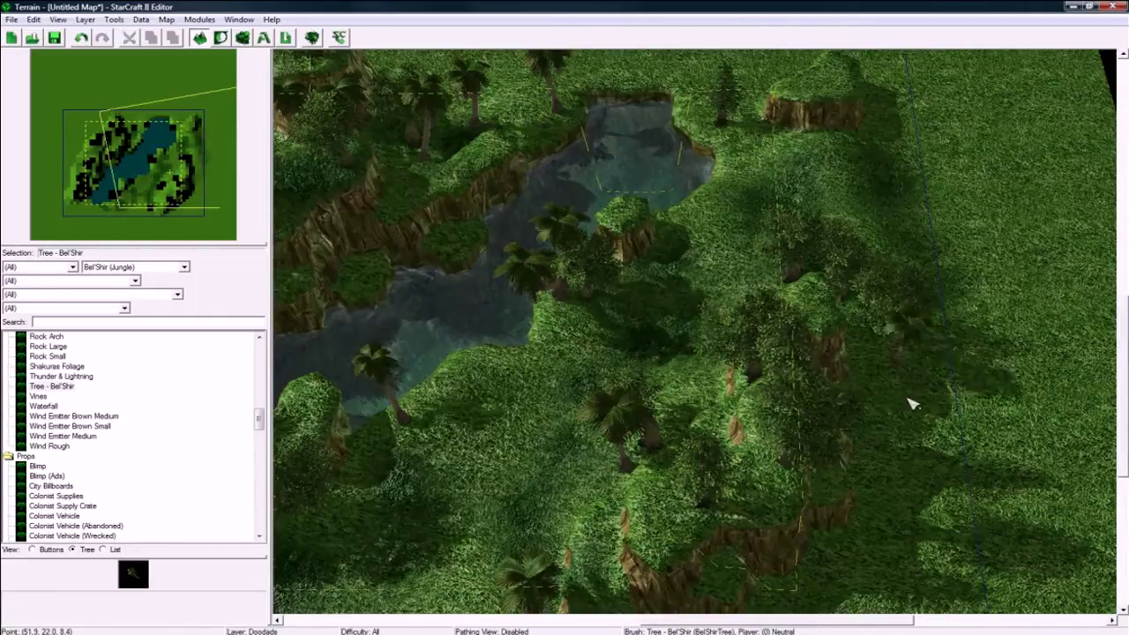
{"action": "middle_click_drag", "start_coordinate": [927, 552], "coordinate": [823, 453]}
{"action": "middle_click_drag", "start_coordinate": [859, 406], "coordinate": [705, 545]}
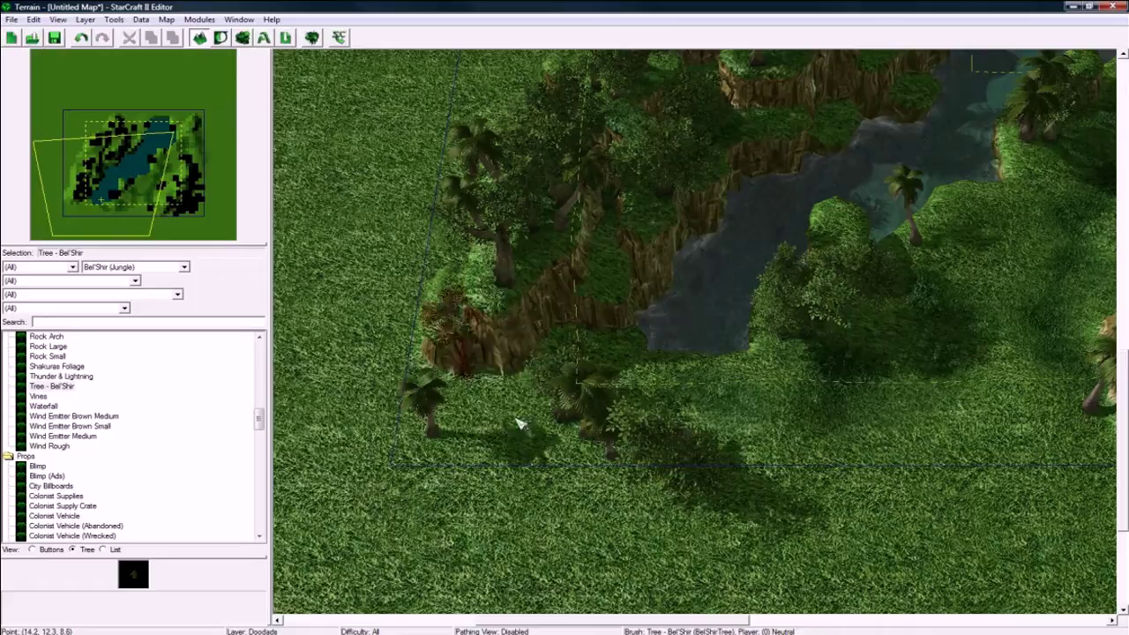
{"action": "middle_click_drag", "start_coordinate": [521, 421], "coordinate": [599, 196], "text": "ctrl"}
{"action": "middle_click_drag", "start_coordinate": [679, 203], "coordinate": [609, 209], "text": "ctrl"}
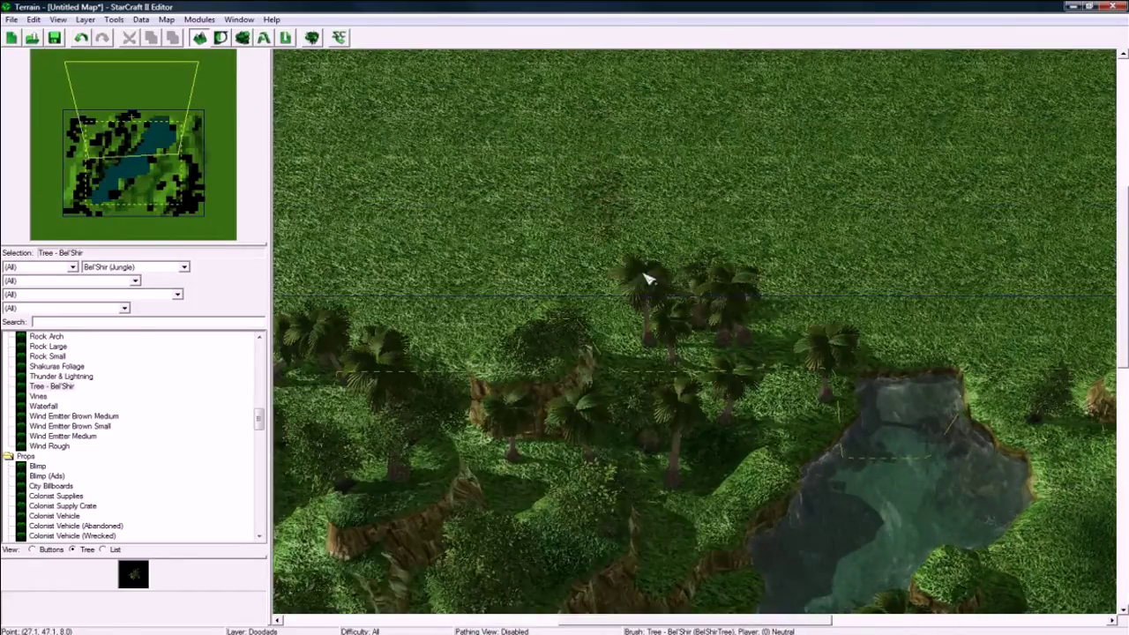
{"action": "middle_click_drag", "start_coordinate": [647, 279], "coordinate": [479, 285]}
{"action": "middle_click_drag", "start_coordinate": [713, 373], "coordinate": [897, 274], "text": "ctrl"}
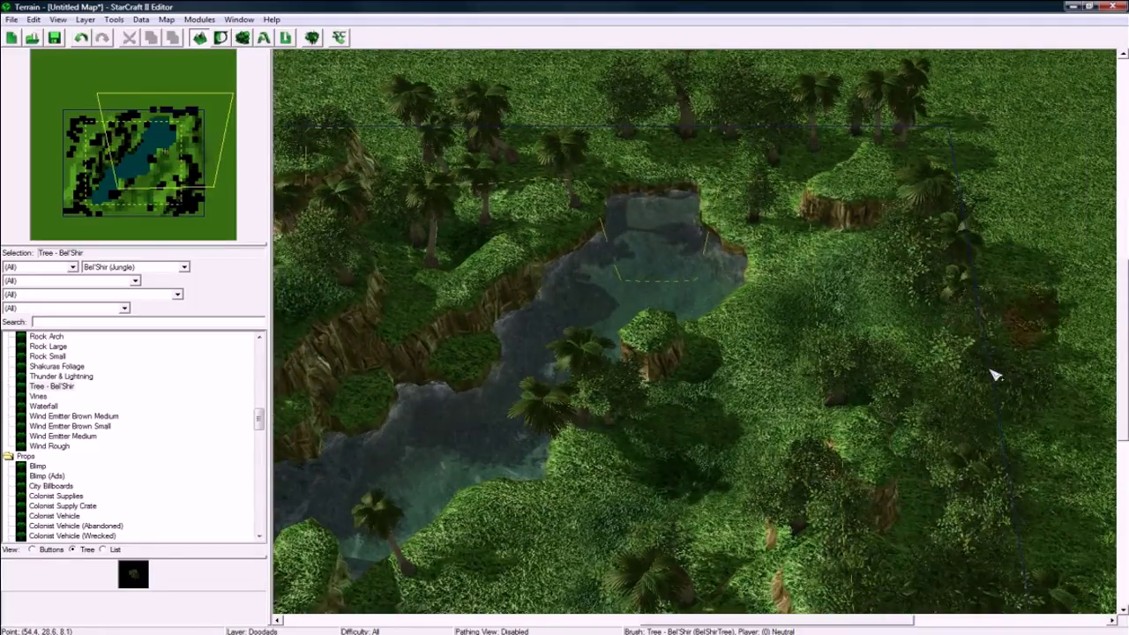
{"action": "middle_click_drag", "start_coordinate": [996, 373], "coordinate": [952, 348], "text": "ctrl"}
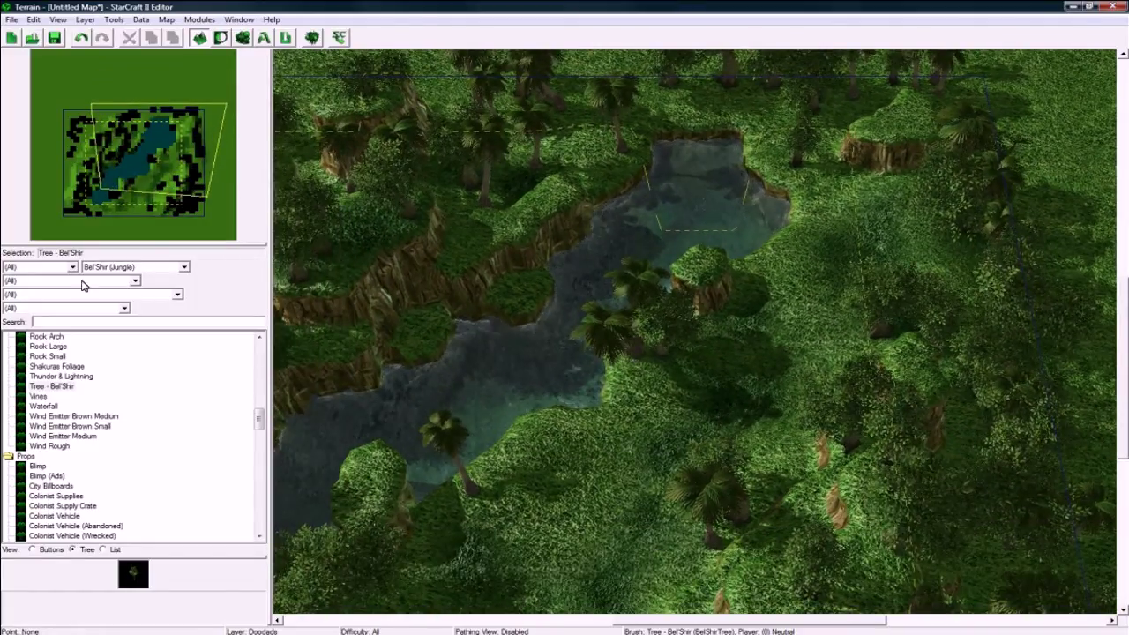
Return to terrain editing and set the Add Texture brush to Bel'Shir Dirt Light, size 4 and falloff 89.
{"action": "left_click", "coordinate": [84, 20]}
{"action": "left_click", "coordinate": [102, 33]}
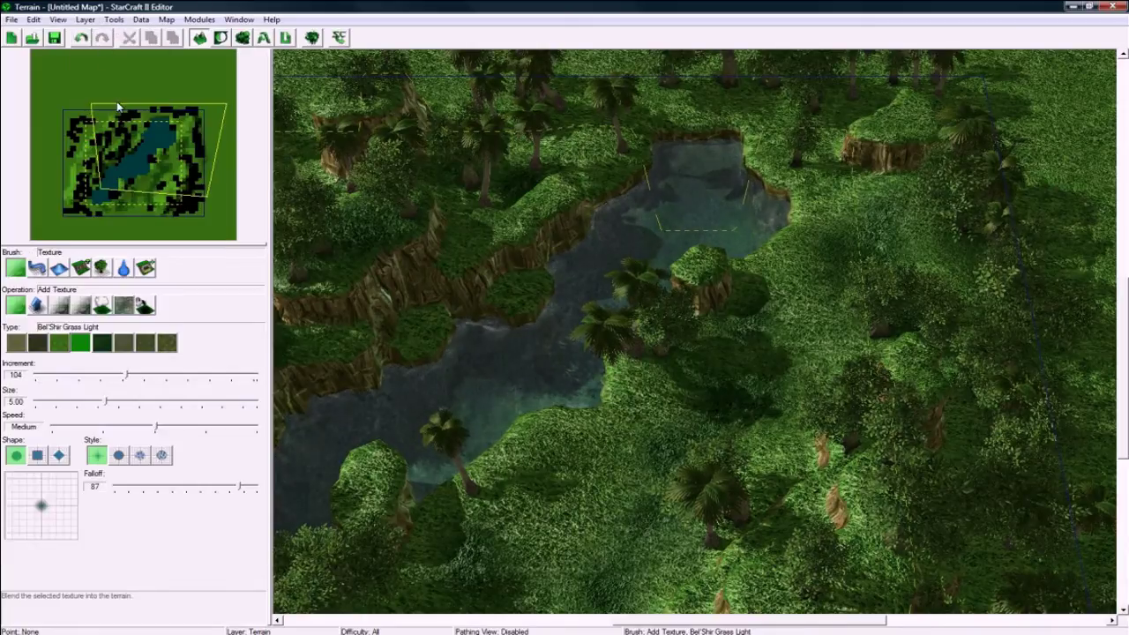
{"action": "left_click", "coordinate": [16, 343]}
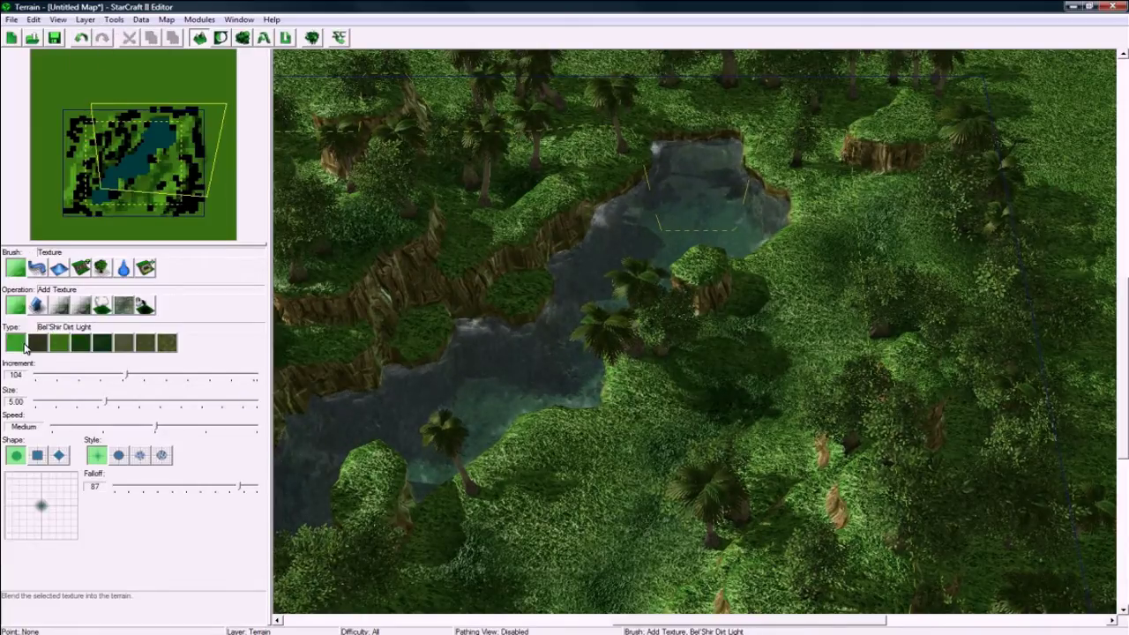
{"action": "middle_click_drag", "start_coordinate": [420, 460], "coordinate": [385, 449], "text": "ctrl"}
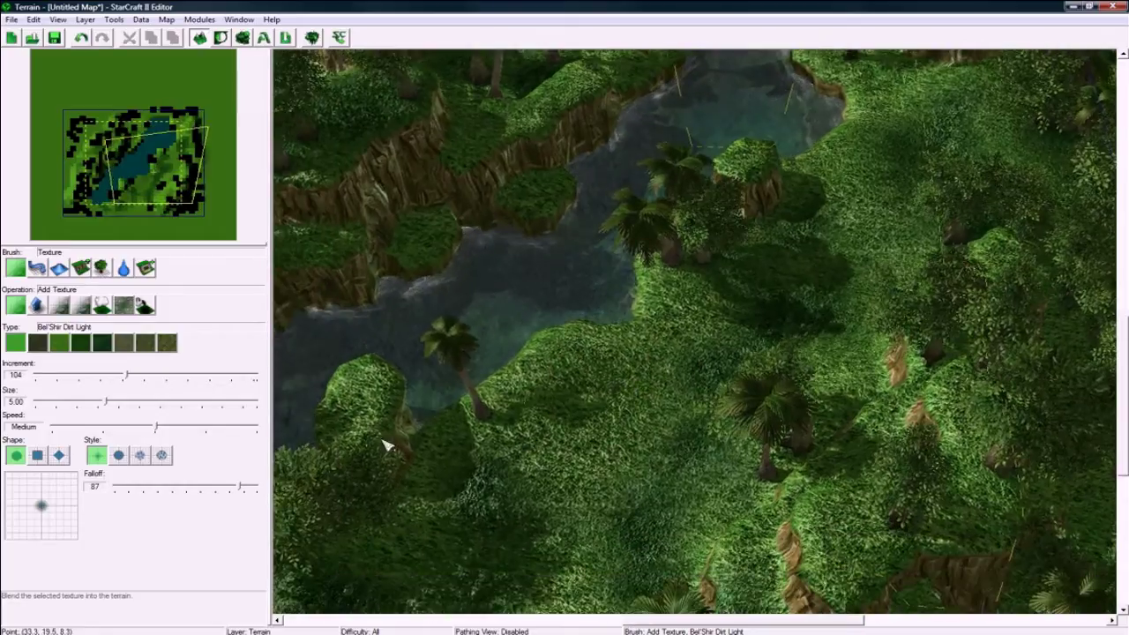
{"action": "left_click_drag", "start_coordinate": [210, 488], "coordinate": [219, 487]}
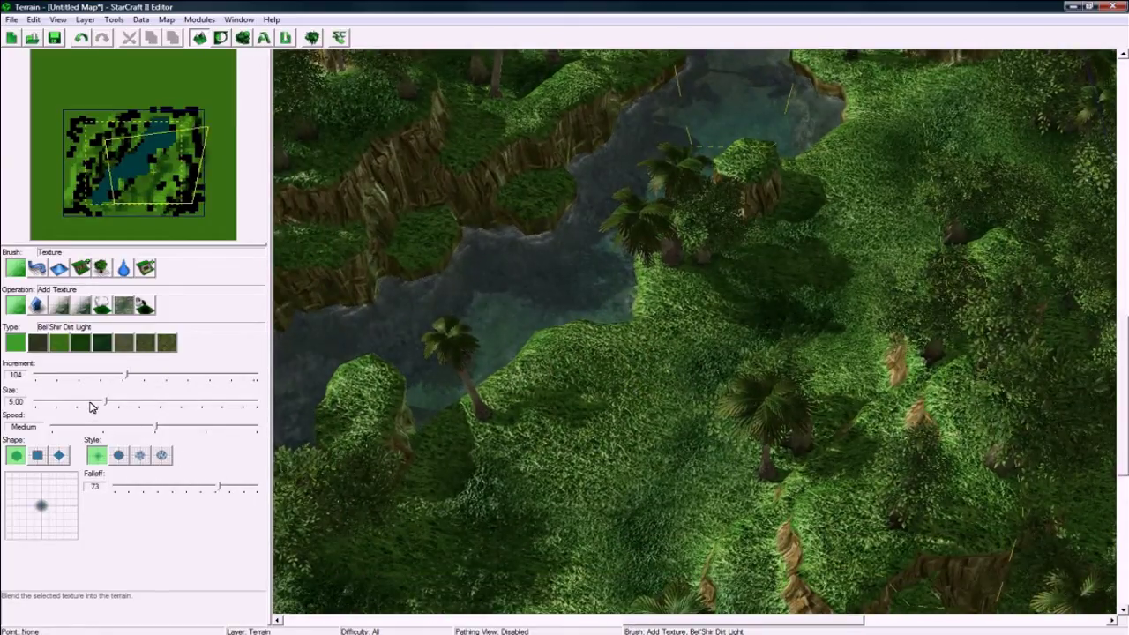
Paint Bel'Shir Dirt Light patches around the palms and across the grassy plain east of the river.
{"action": "middle_click_drag", "start_coordinate": [370, 472], "coordinate": [516, 446], "text": "ctrl"}
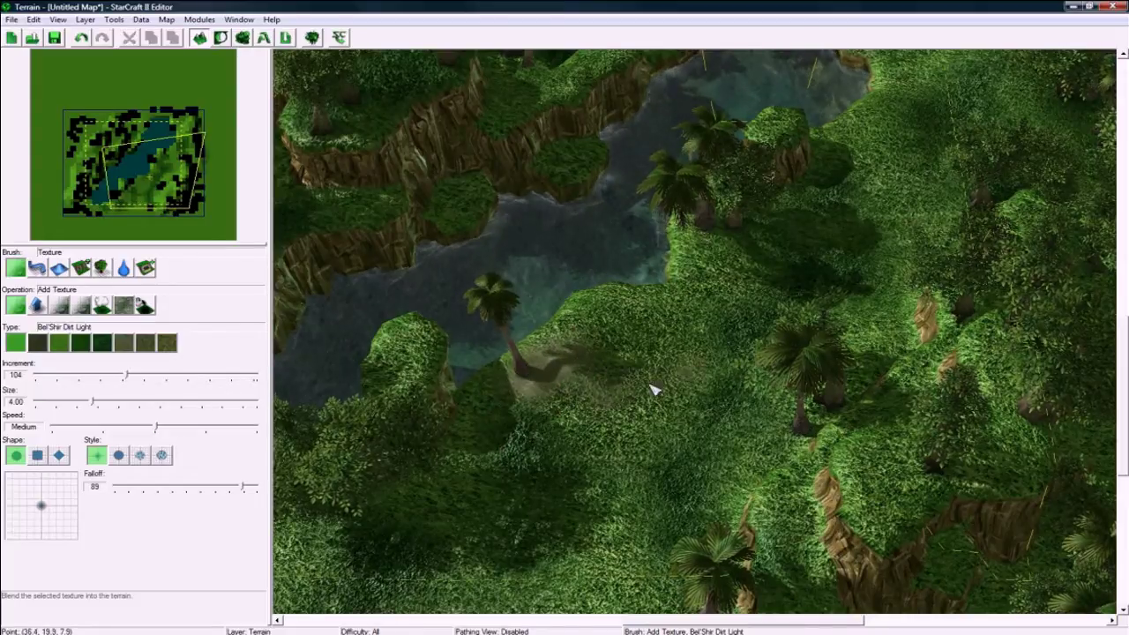
{"action": "middle_click_drag", "start_coordinate": [614, 427], "coordinate": [725, 264]}
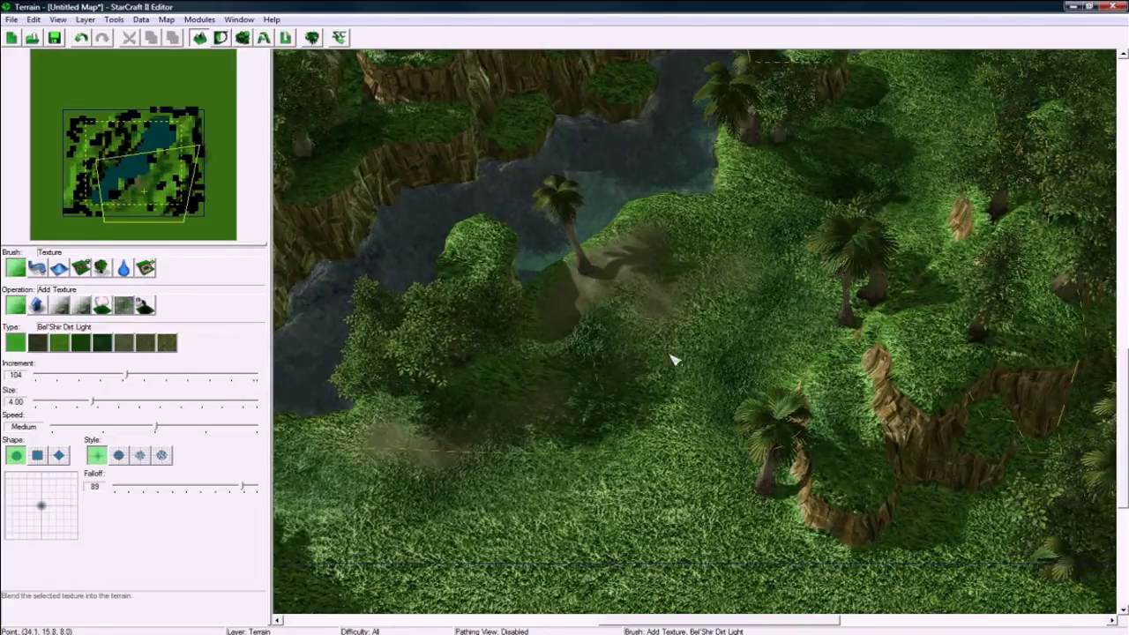
{"action": "middle_click_drag", "start_coordinate": [776, 335], "coordinate": [667, 421]}
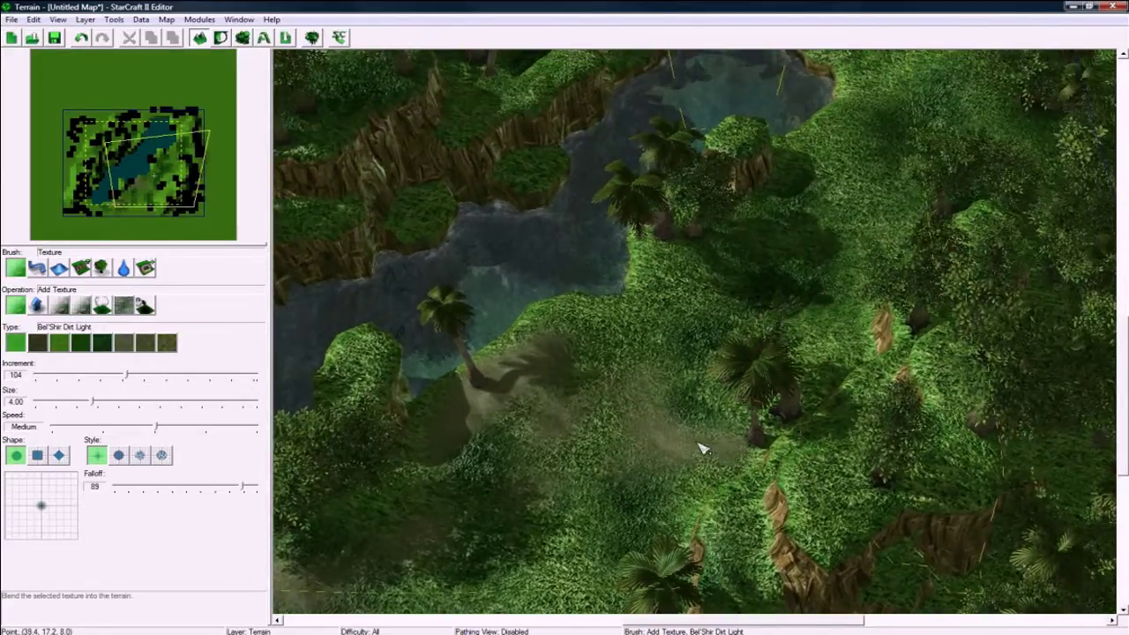
{"action": "middle_click_drag", "start_coordinate": [671, 284], "coordinate": [817, 367]}
{"action": "middle_click_drag", "start_coordinate": [802, 310], "coordinate": [788, 320]}
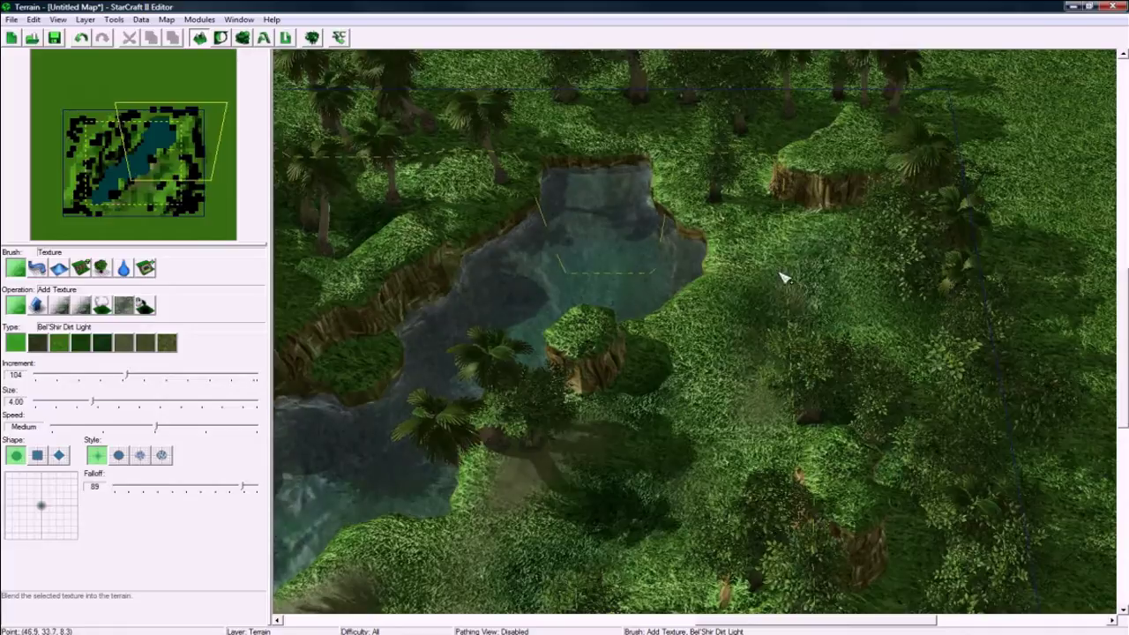